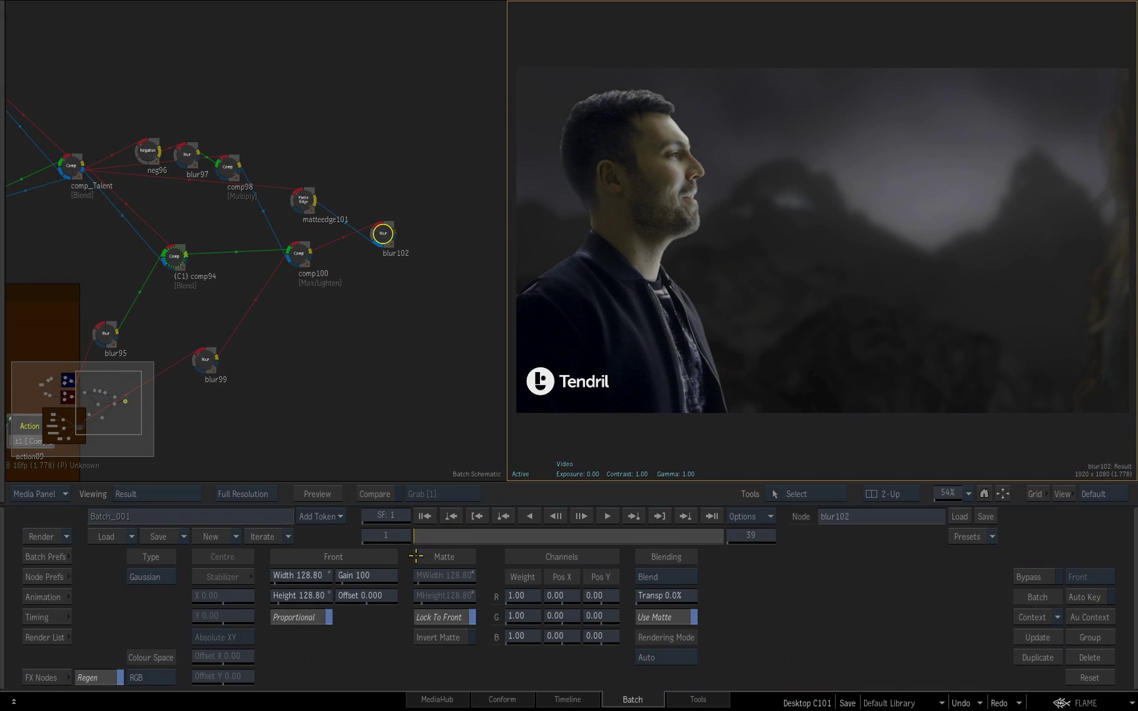
- Add a 2D Transform node to the schematic, connected to the output of blur102
left_click_drag(483, 537, 693, 534)
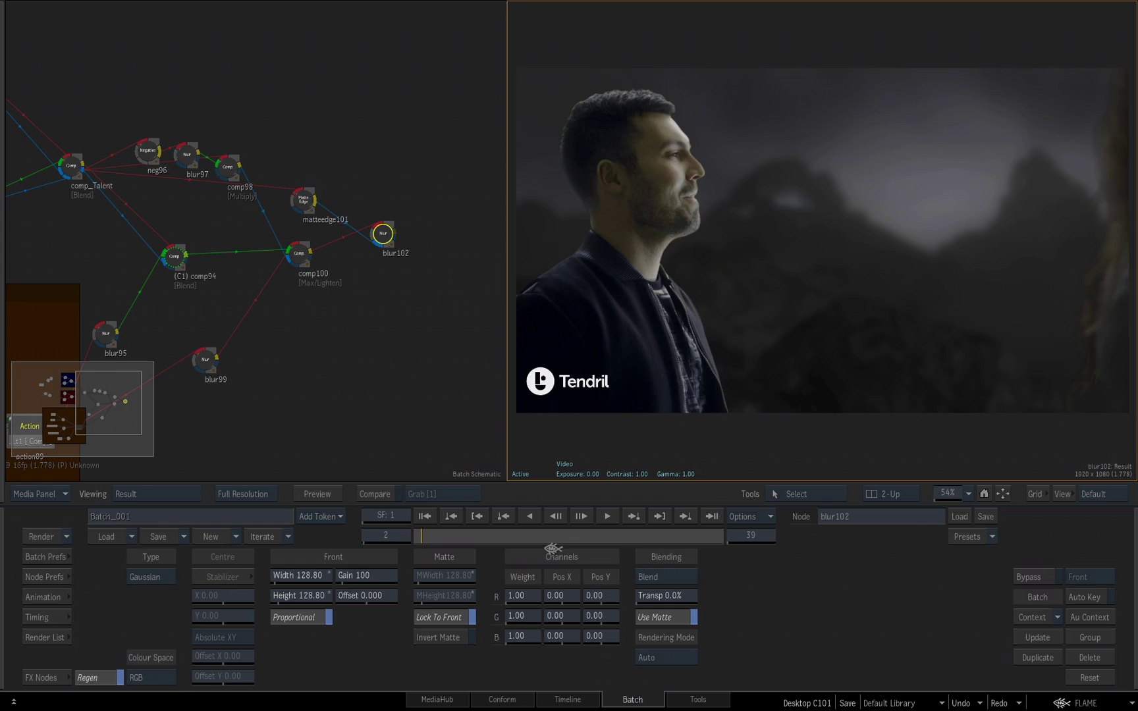
left_click_drag(239, 557, 36, 653)
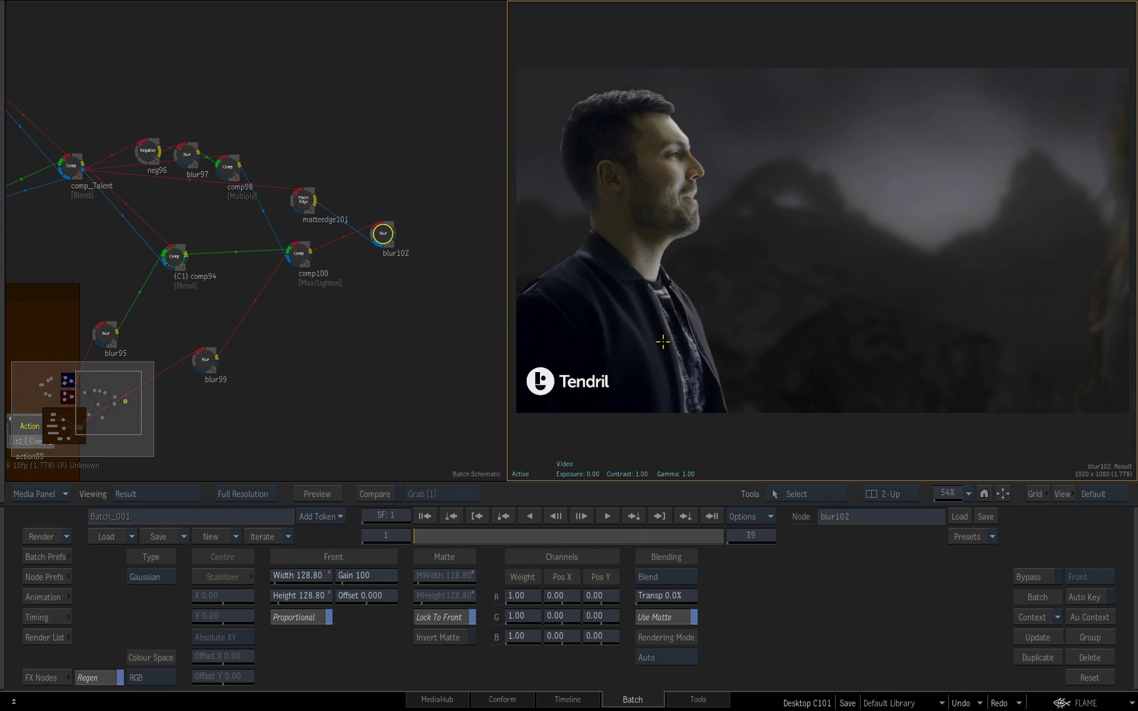
left_click(45, 677)
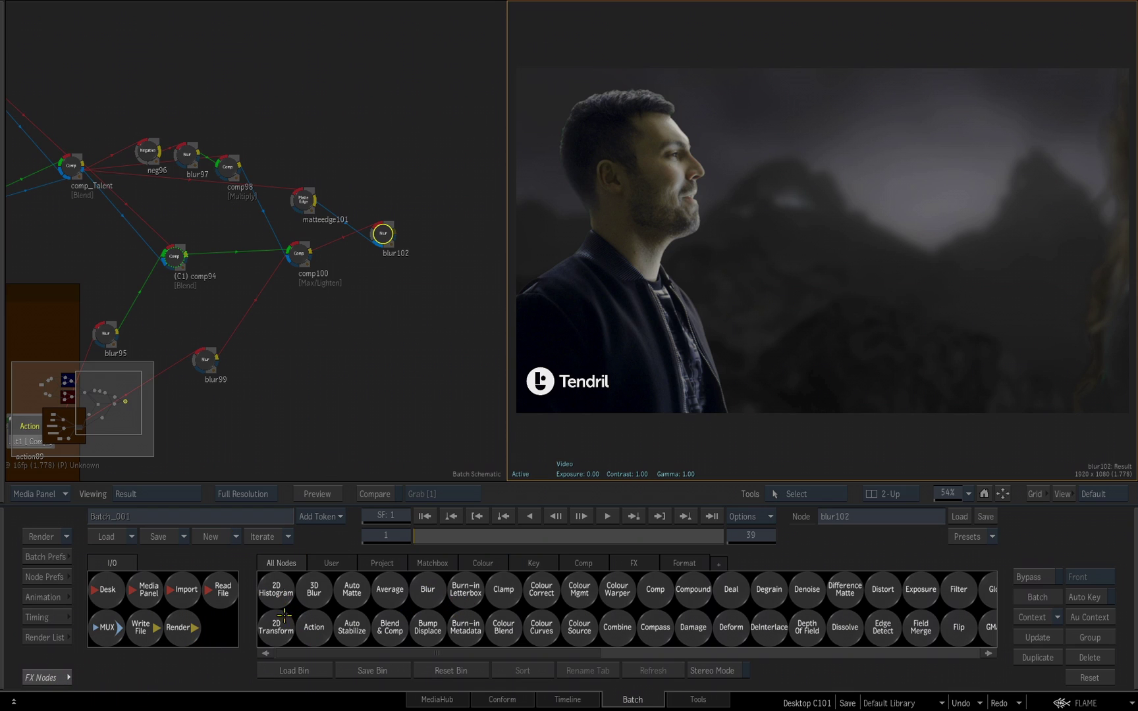
left_click_drag(276, 625, 436, 234)
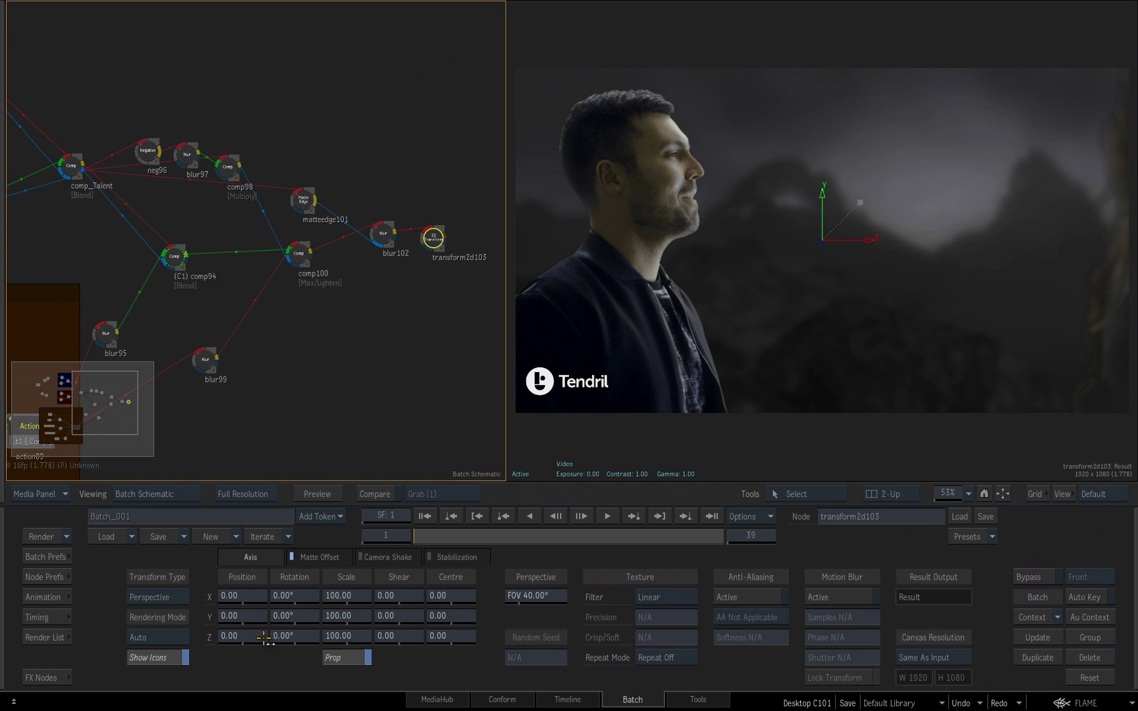
- Try rotating the image -26° about Y and moving it along Z, undoing each change
left_click_drag(290, 617, 336, 623)
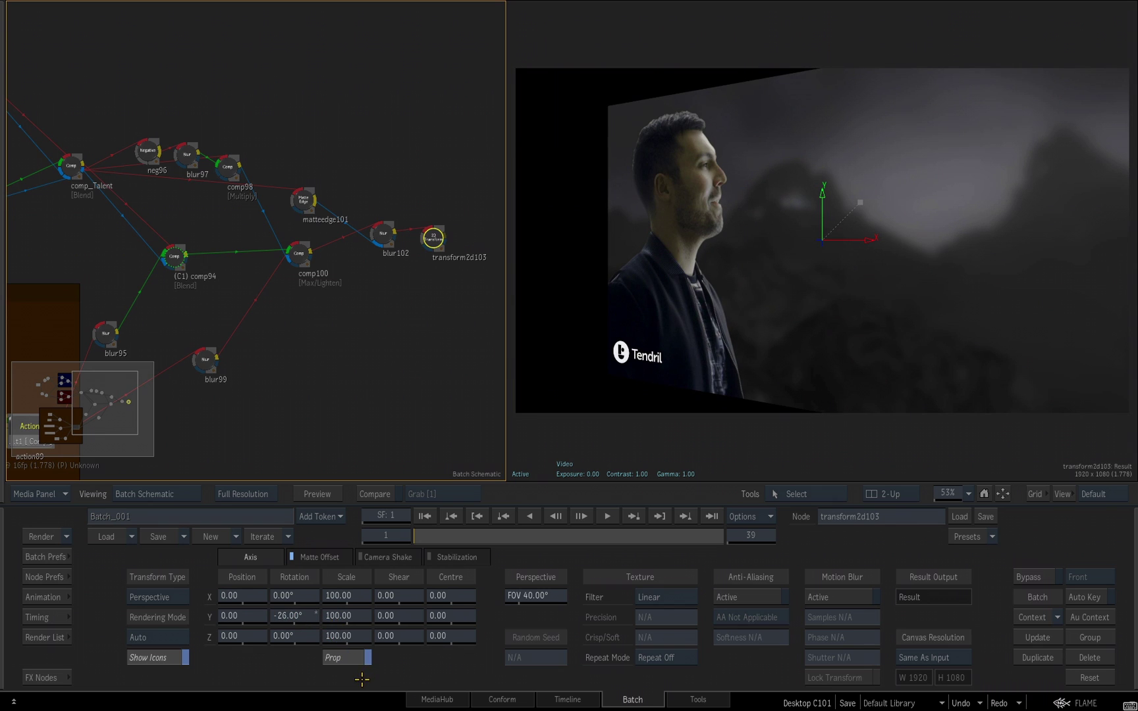
key("ctrl+z")
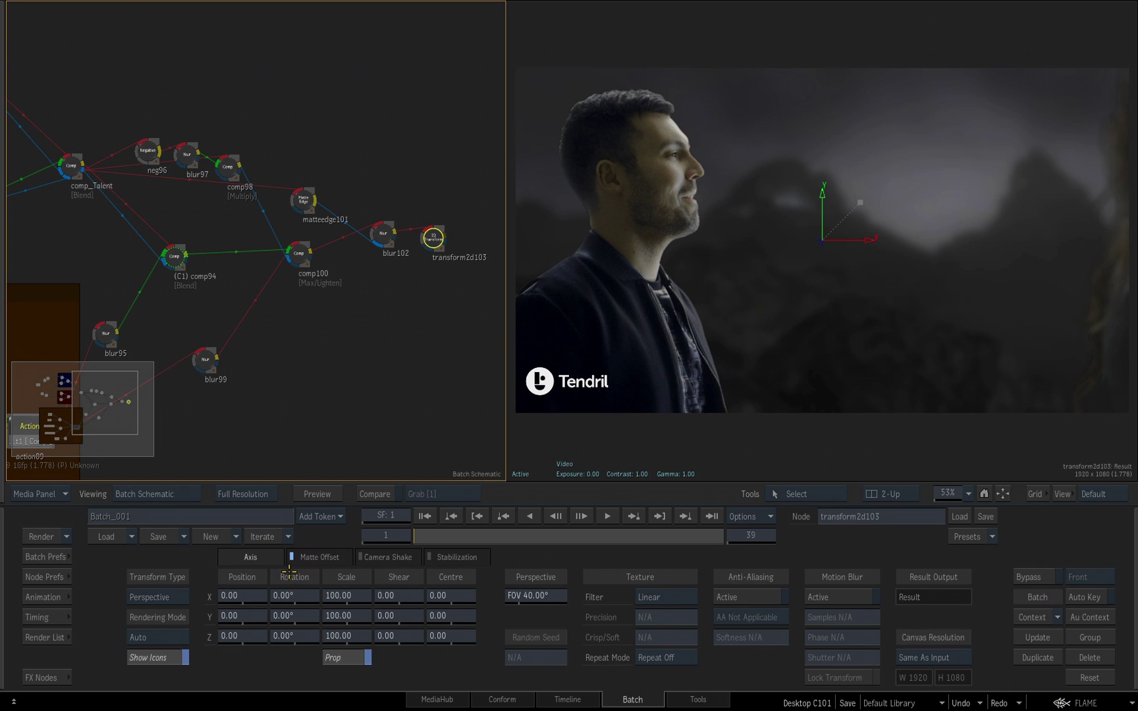
left_click_drag(236, 637, 158, 664)
key("ctrl+z")
- At frame 5, enable Auto Key and set starting keyframes for the transform's position and scale at their default values
key("Right")
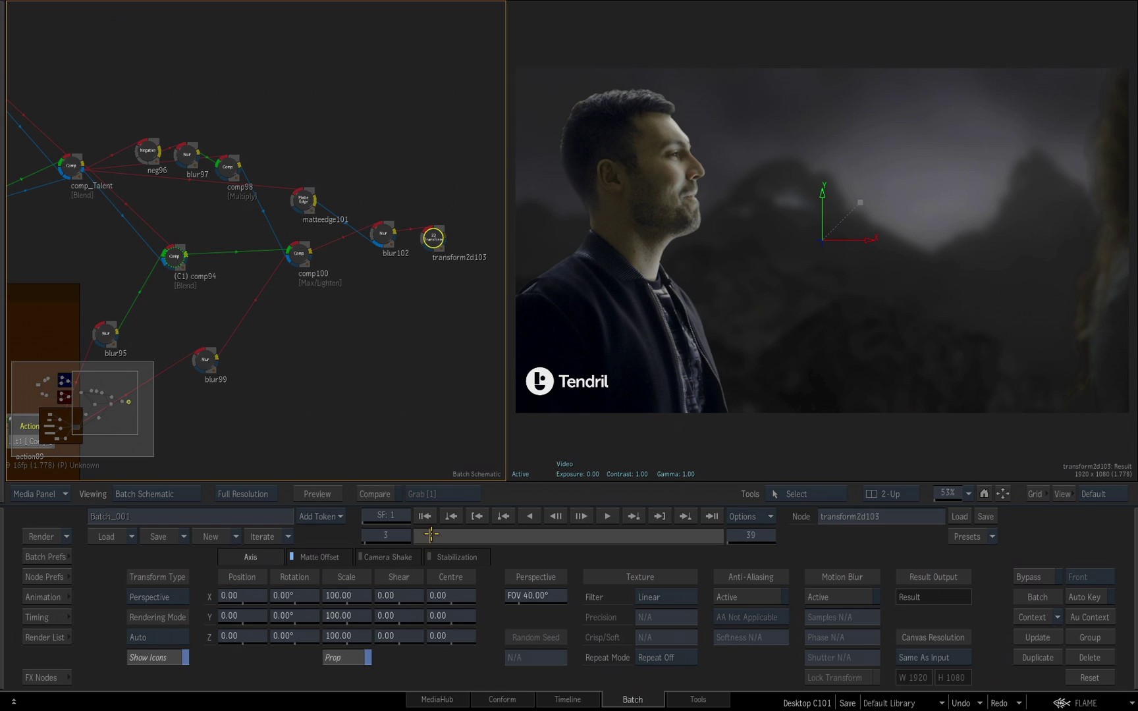
key("Right")
key("Right")
key("Right")
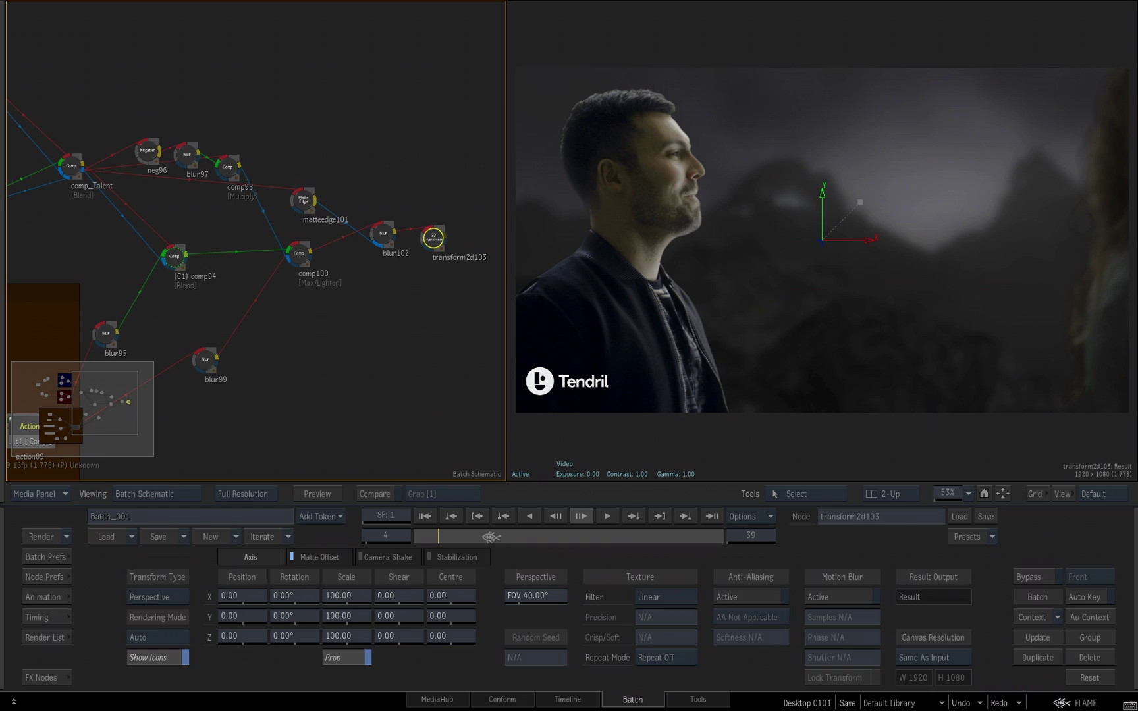
left_click(1084, 598)
left_click(255, 597)
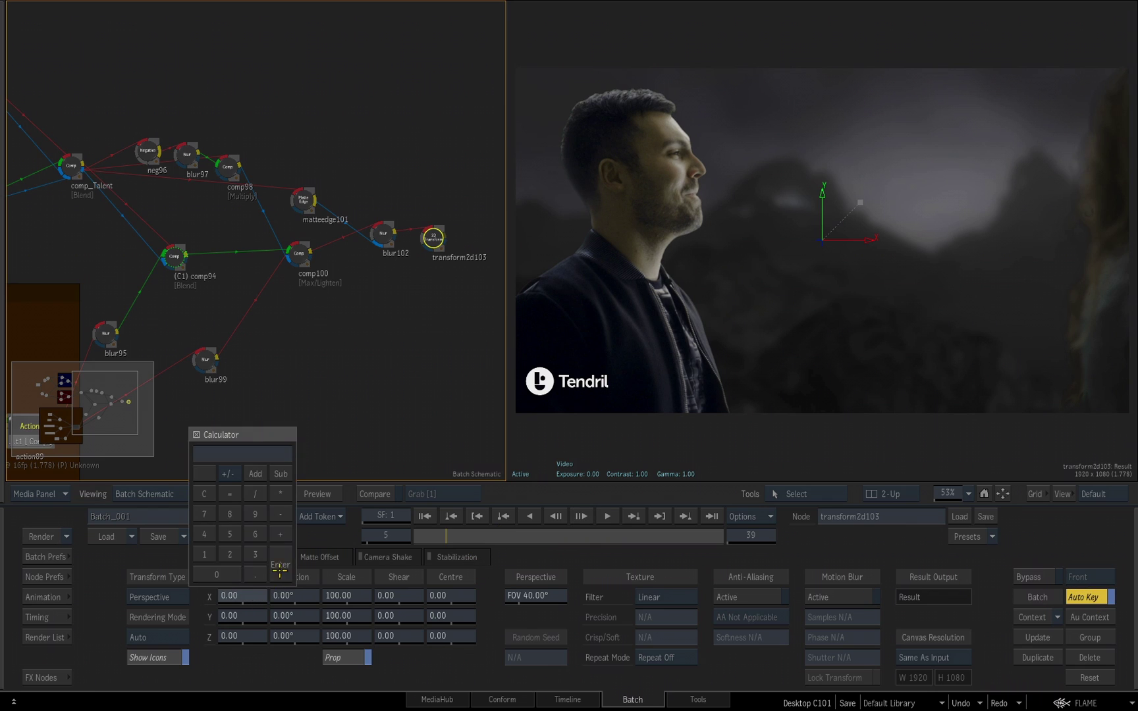
key("Return")
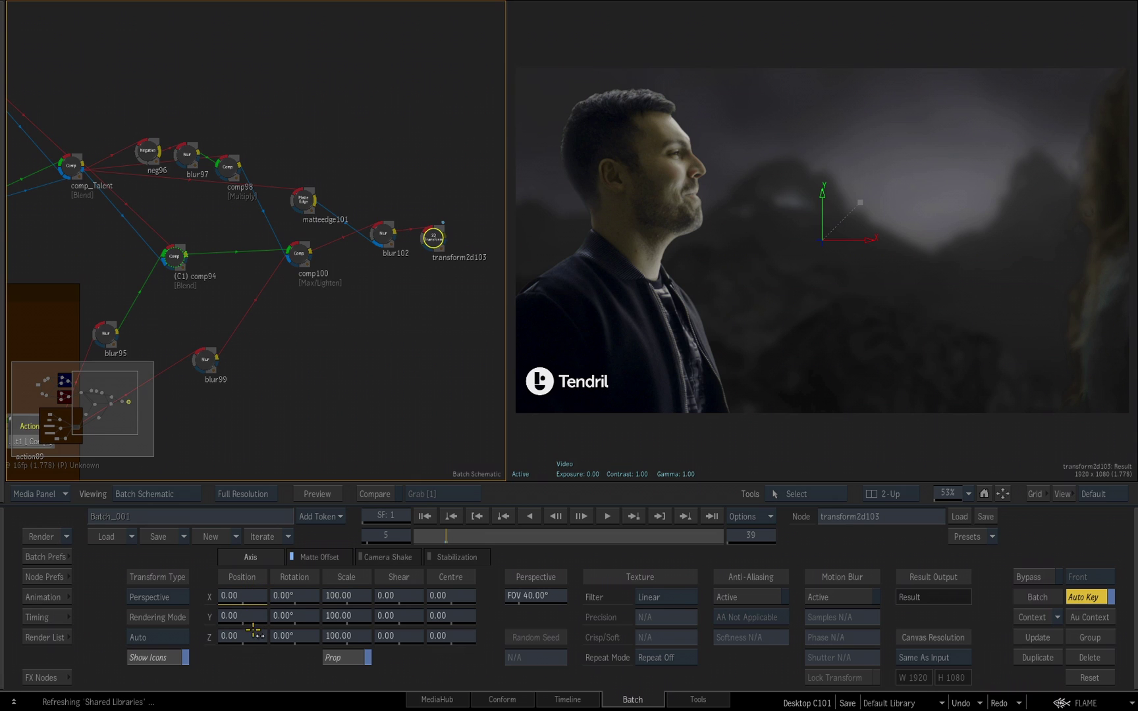
key("k")
left_click(251, 620)
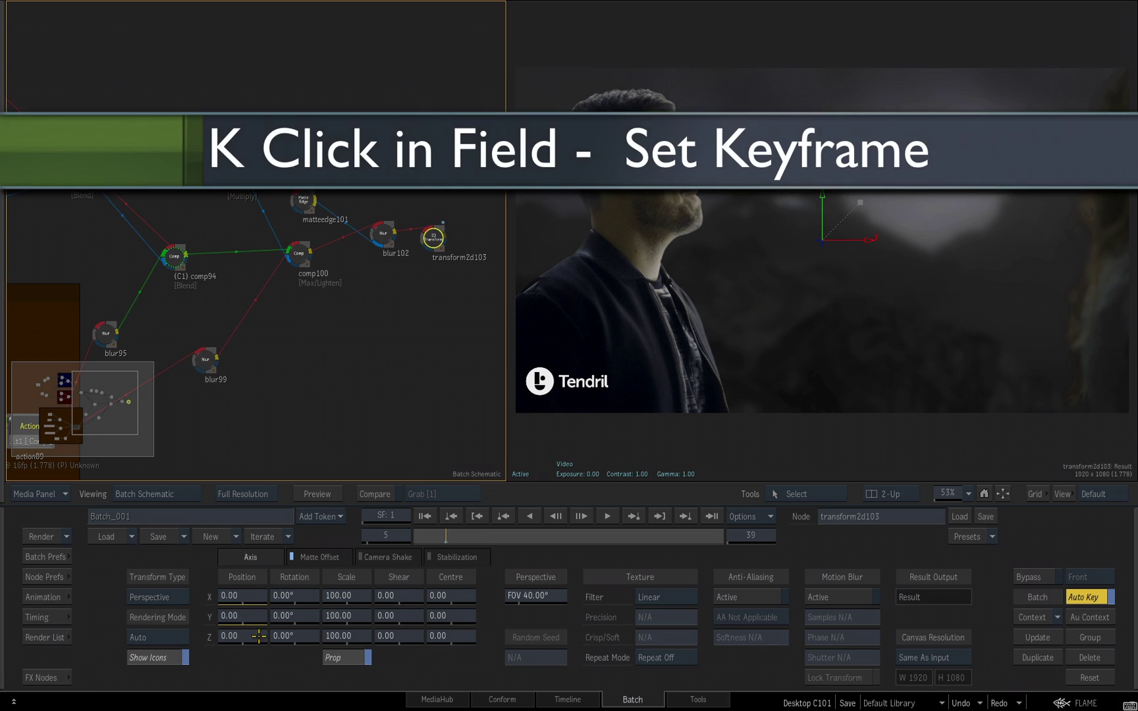
left_click(255, 635)
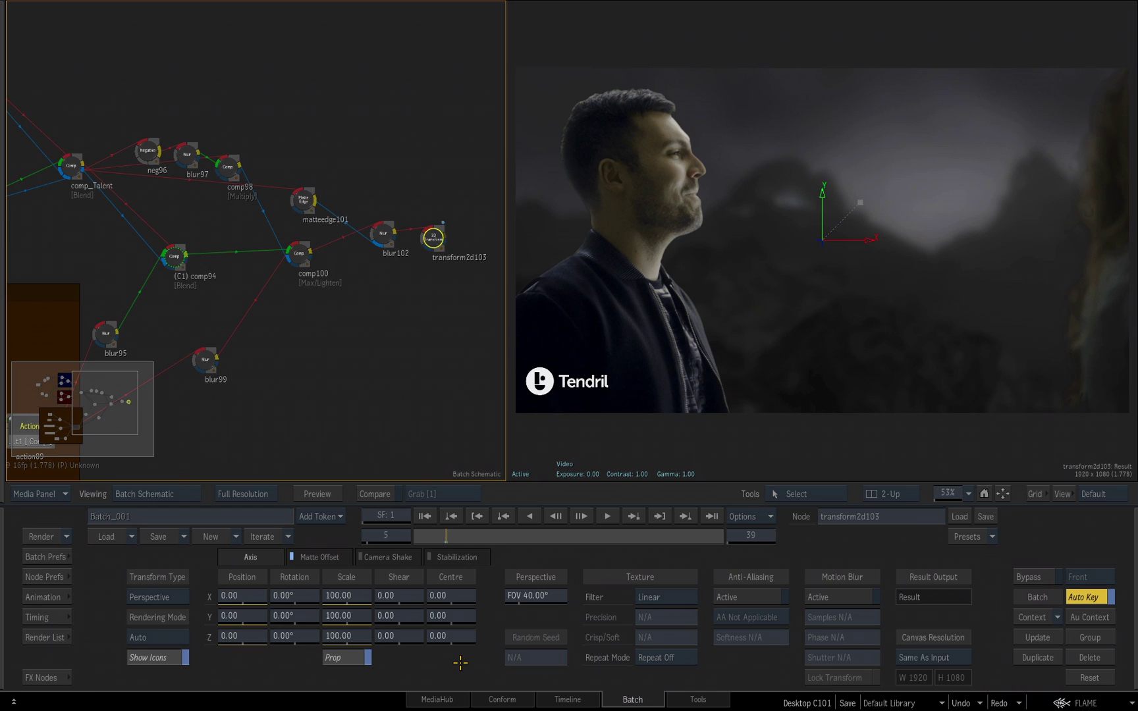
- Go to frame 11 and keyframe the transform's proportional scale at 110
left_click(387, 535)
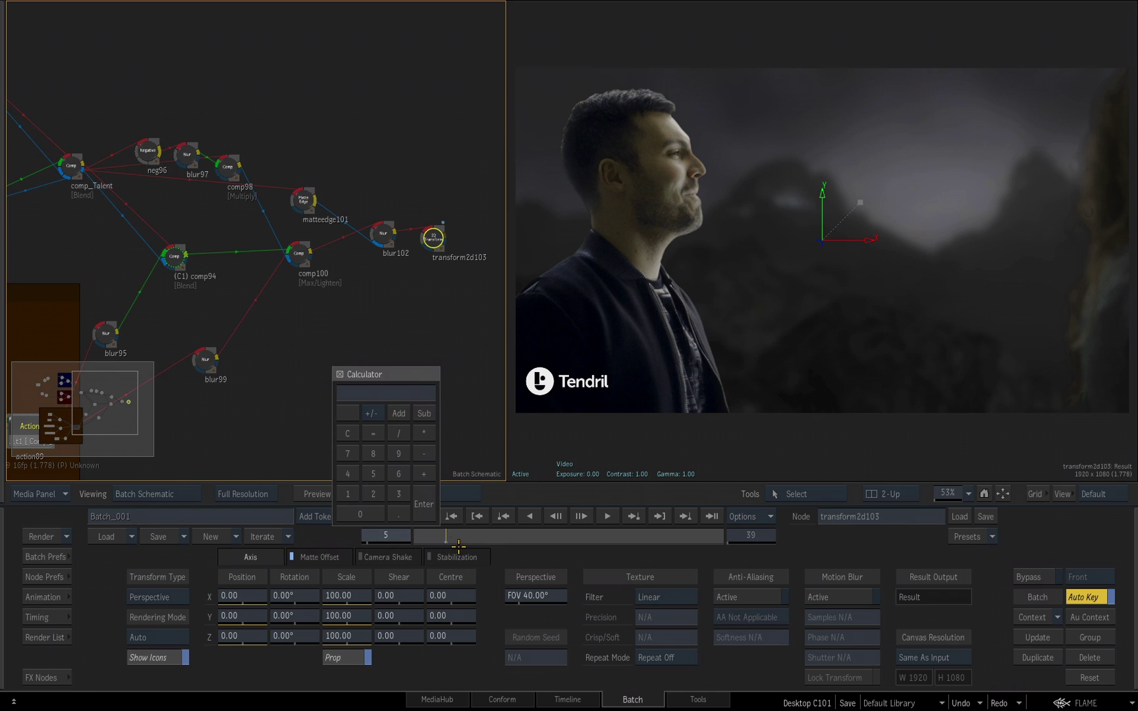
left_click(347, 494)
left_click(347, 494)
left_click(424, 504)
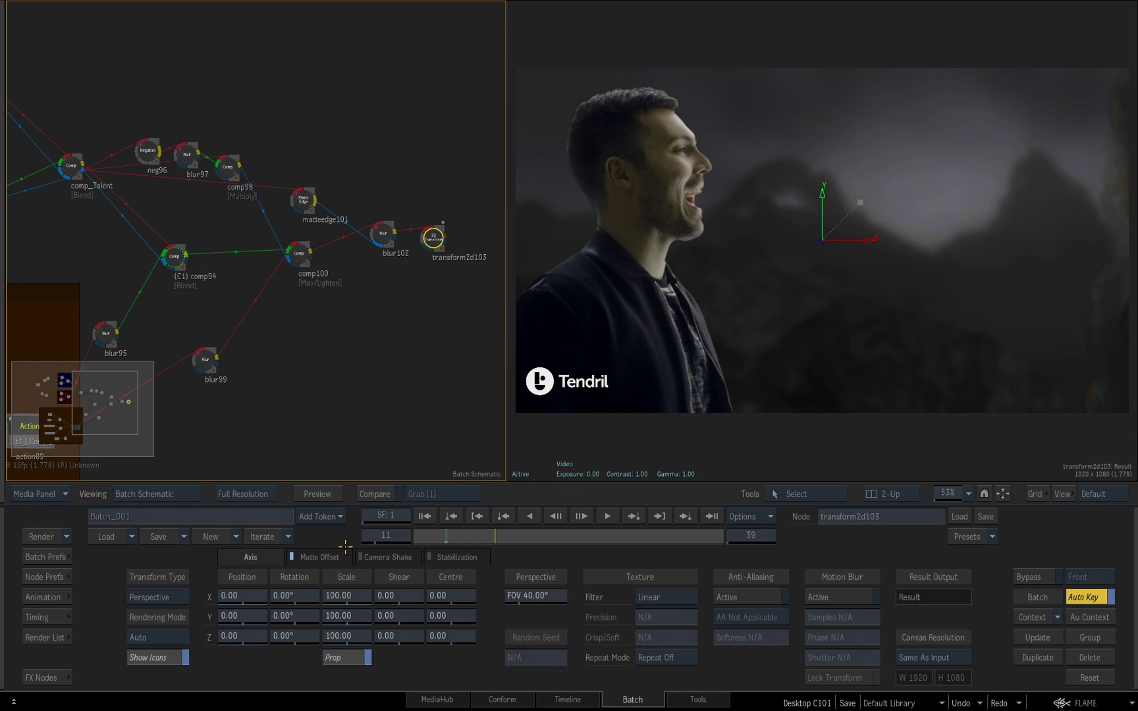
left_click(356, 596)
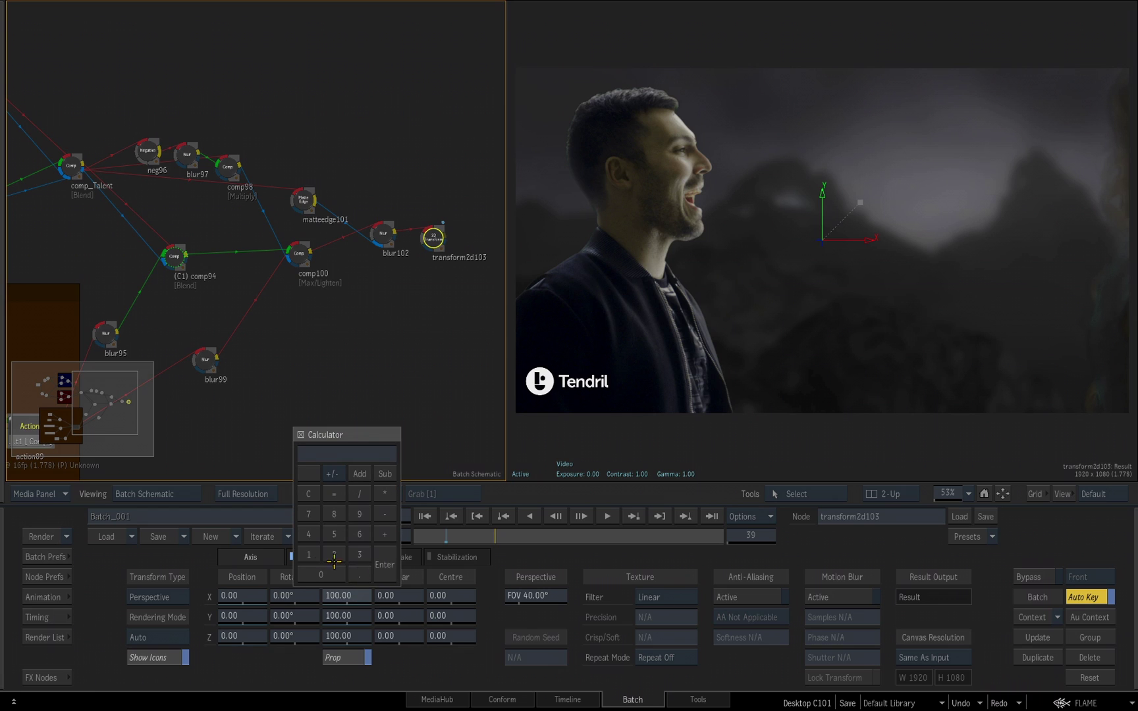
type("110")
left_click(384, 566)
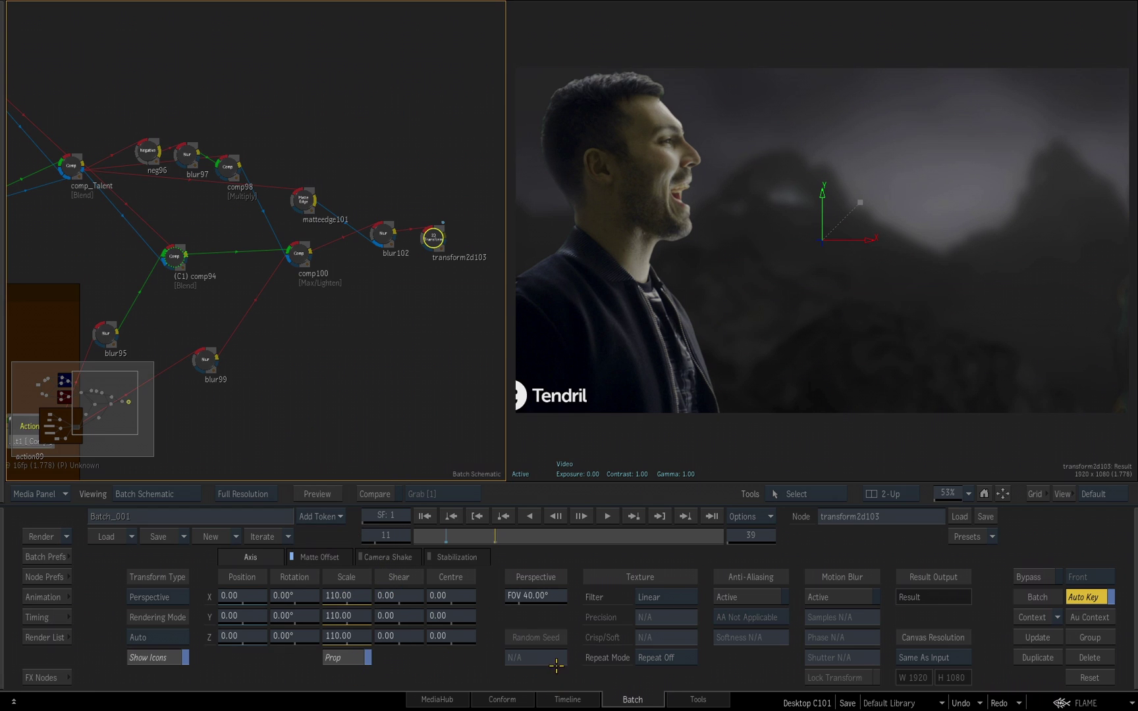
- Keyframe the transform's position at frame 11 with X at 60 and Y at -35
left_click(247, 596)
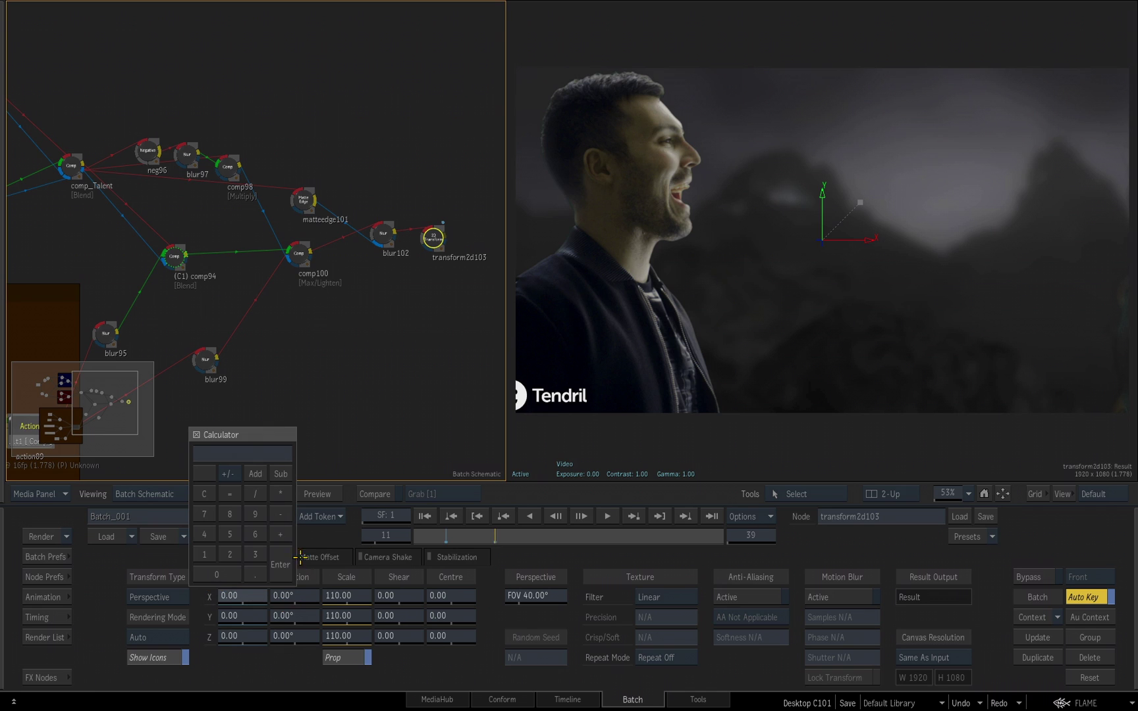
type("60")
left_click(280, 564)
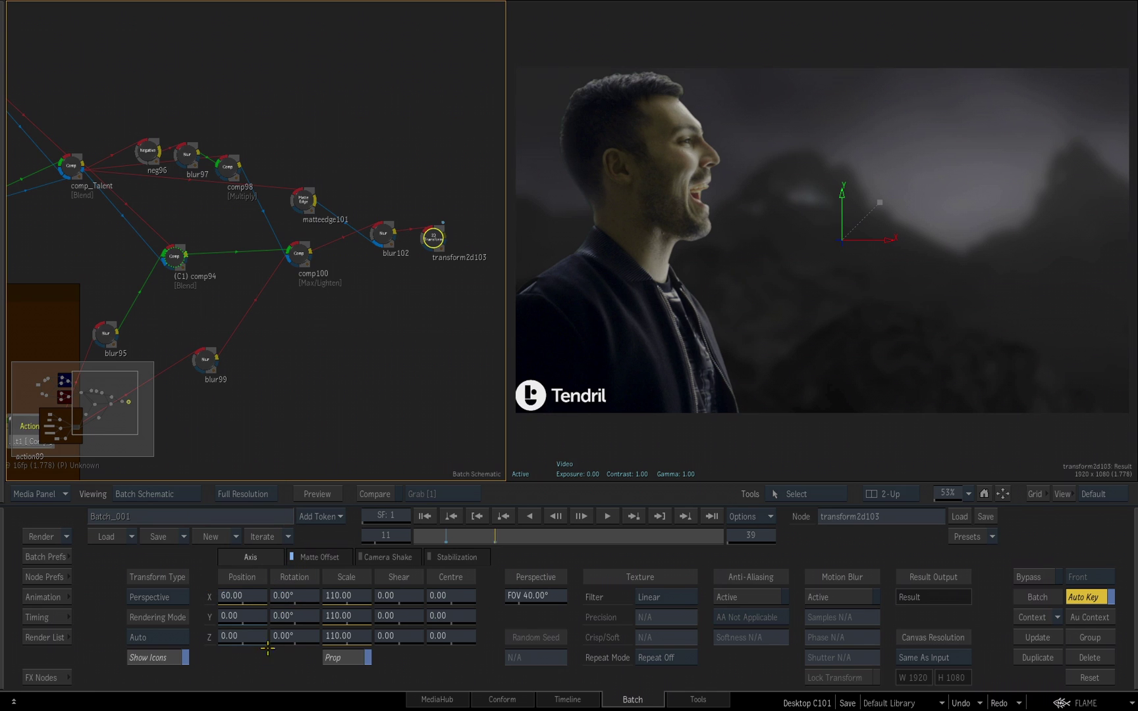
left_click_drag(252, 616, 217, 615)
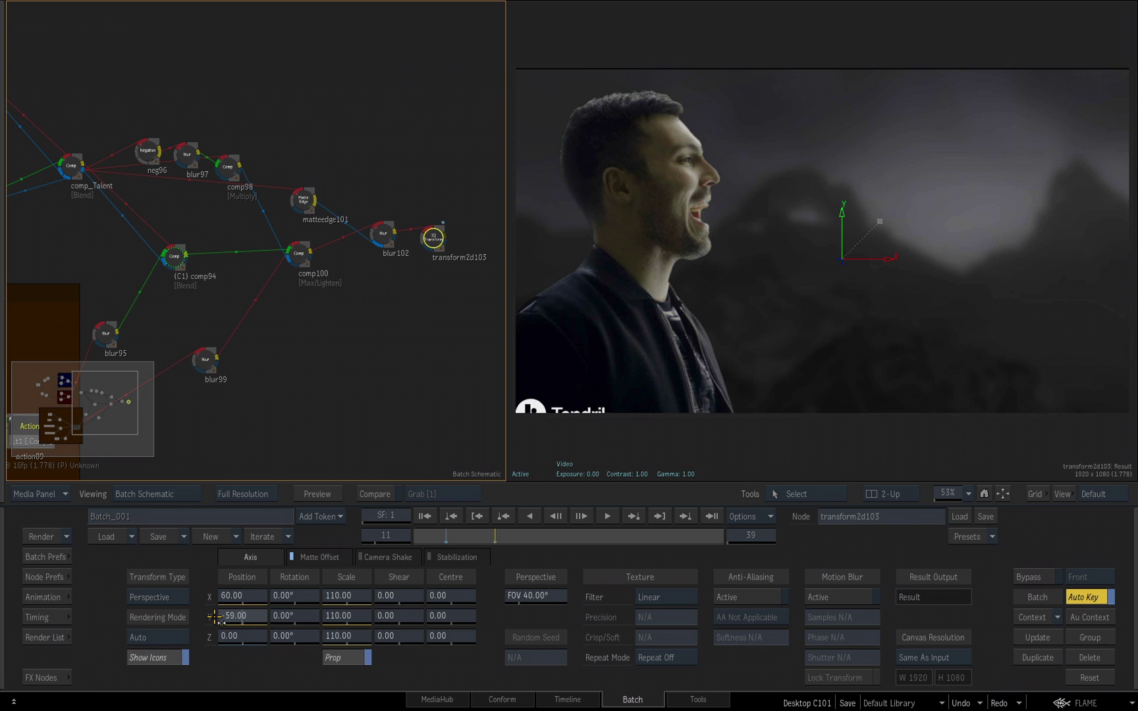
left_click(253, 616)
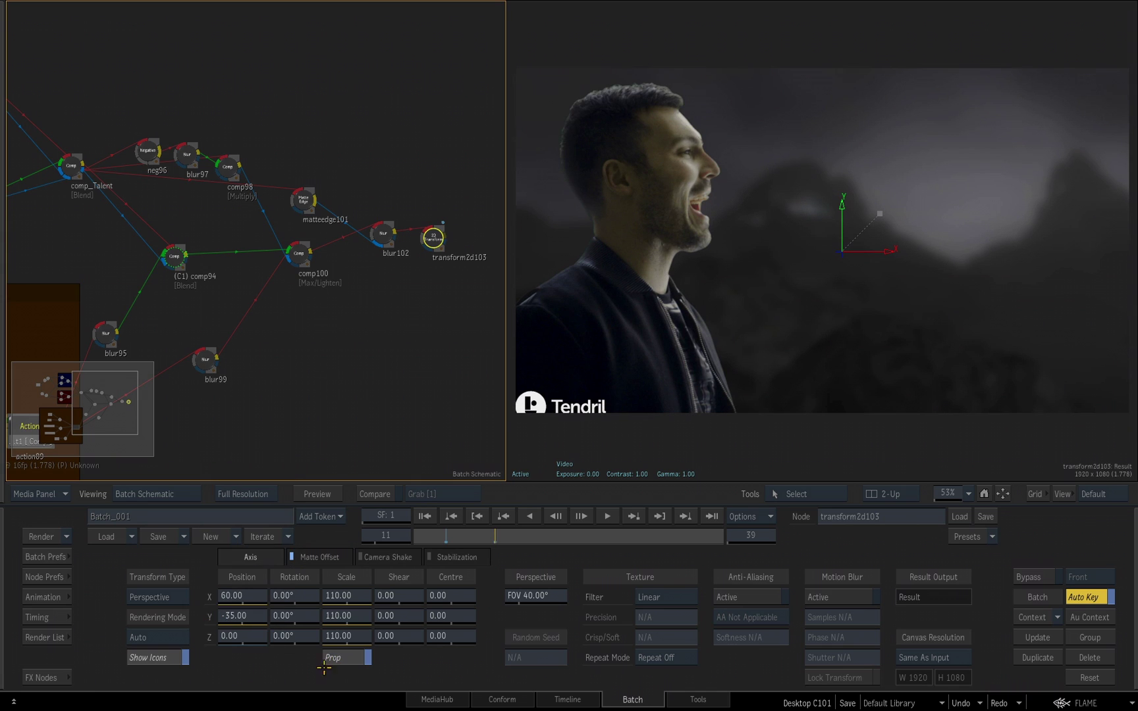
- Go to frame 18 and hold the transform's position and scale there with keyframes at the same values
left_click_drag(391, 537, 398, 537)
left_click(398, 536)
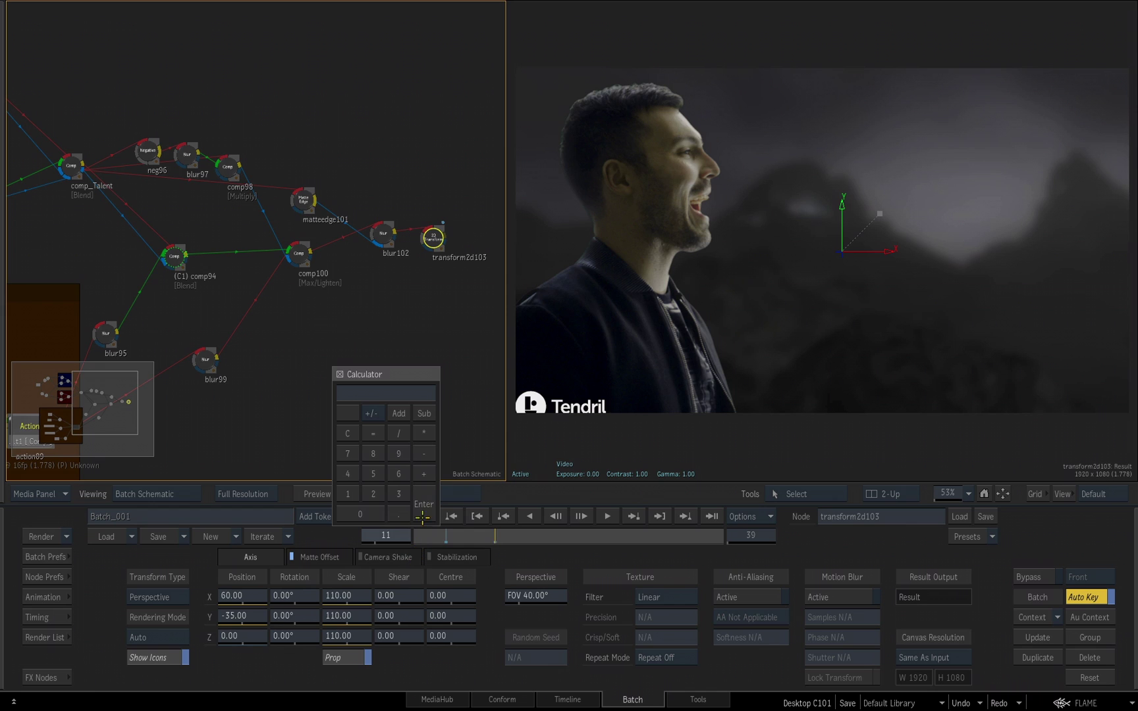
left_click(348, 494)
left_click(373, 453)
key("Return")
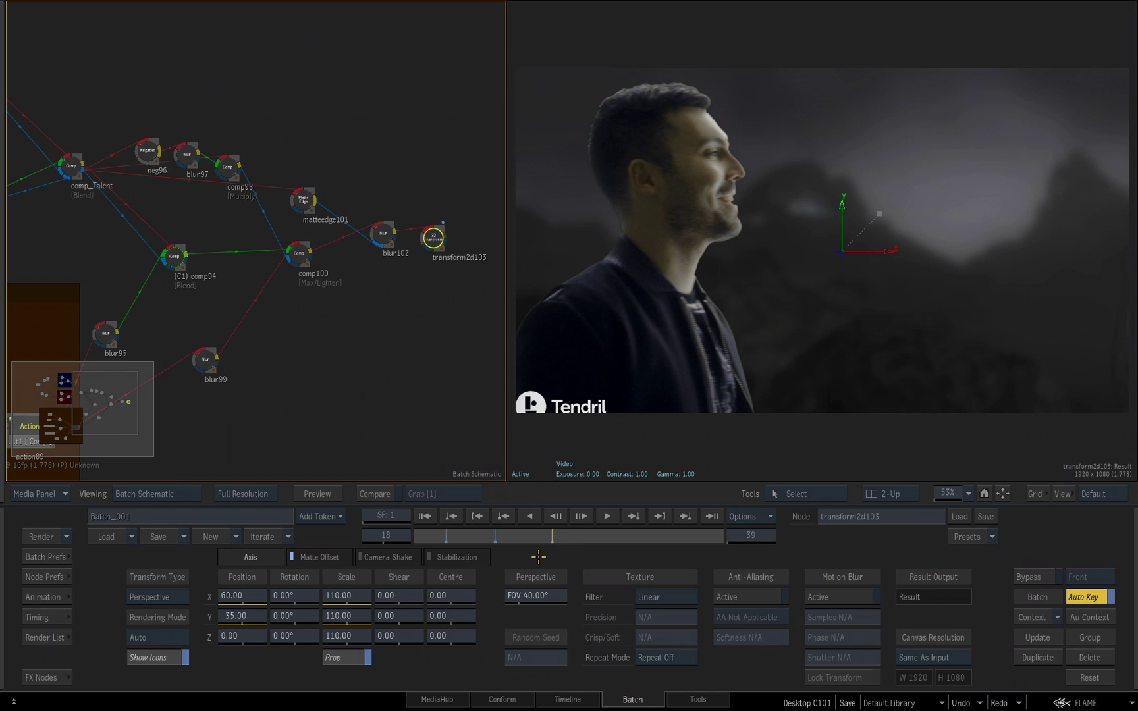
- Go to frame 24 and keyframe the transform's X position at 45
left_click(385, 535)
type("24")
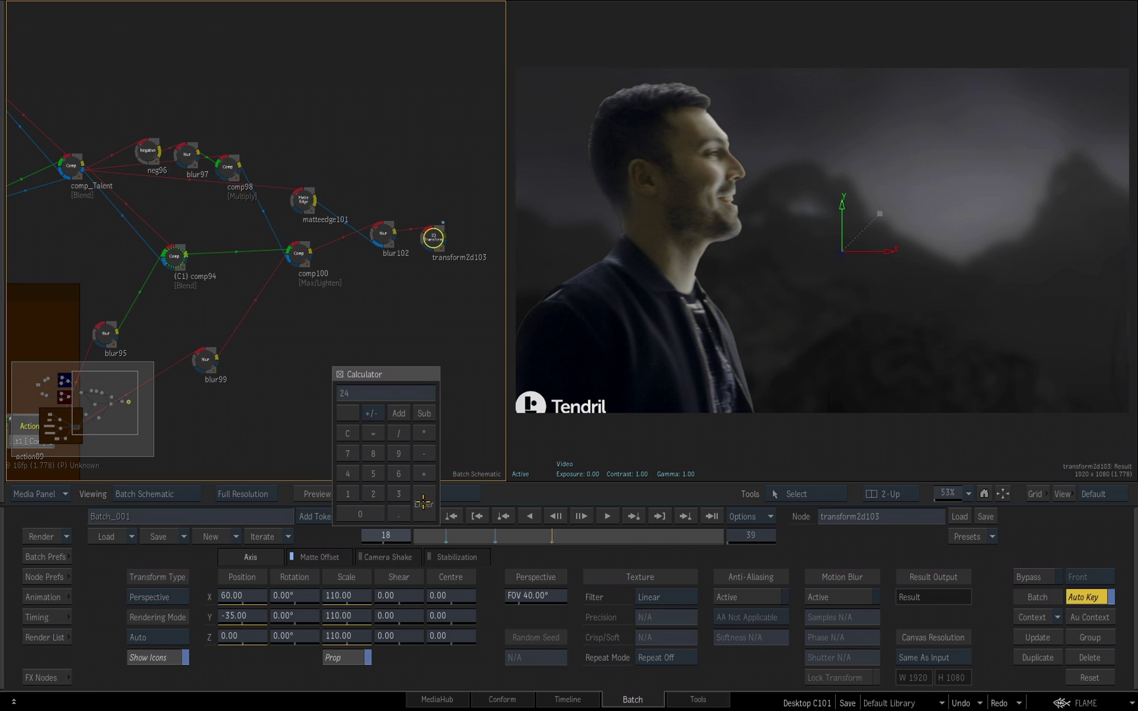
left_click(423, 502)
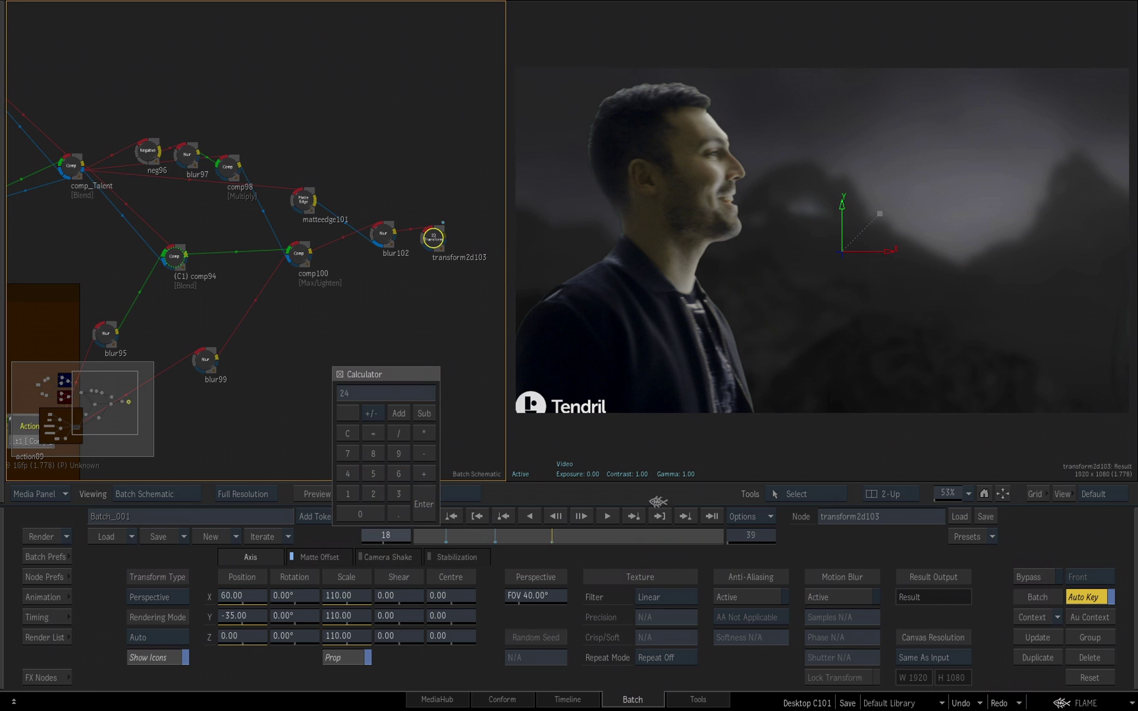
left_click(240, 595)
left_click(208, 540)
left_click(232, 537)
left_click(271, 565)
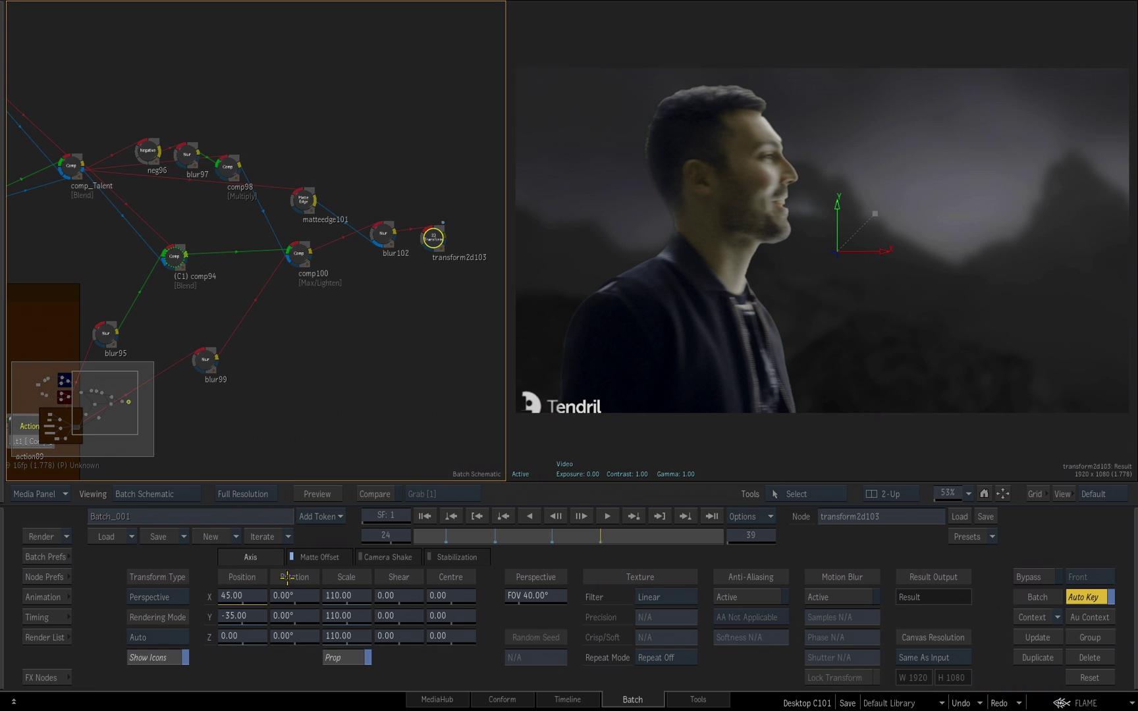
- Keyframe the transform's Y position at -30 on frame 24
left_click_drag(241, 616, 255, 614)
left_click(255, 615)
left_click(280, 534)
left_click(256, 573)
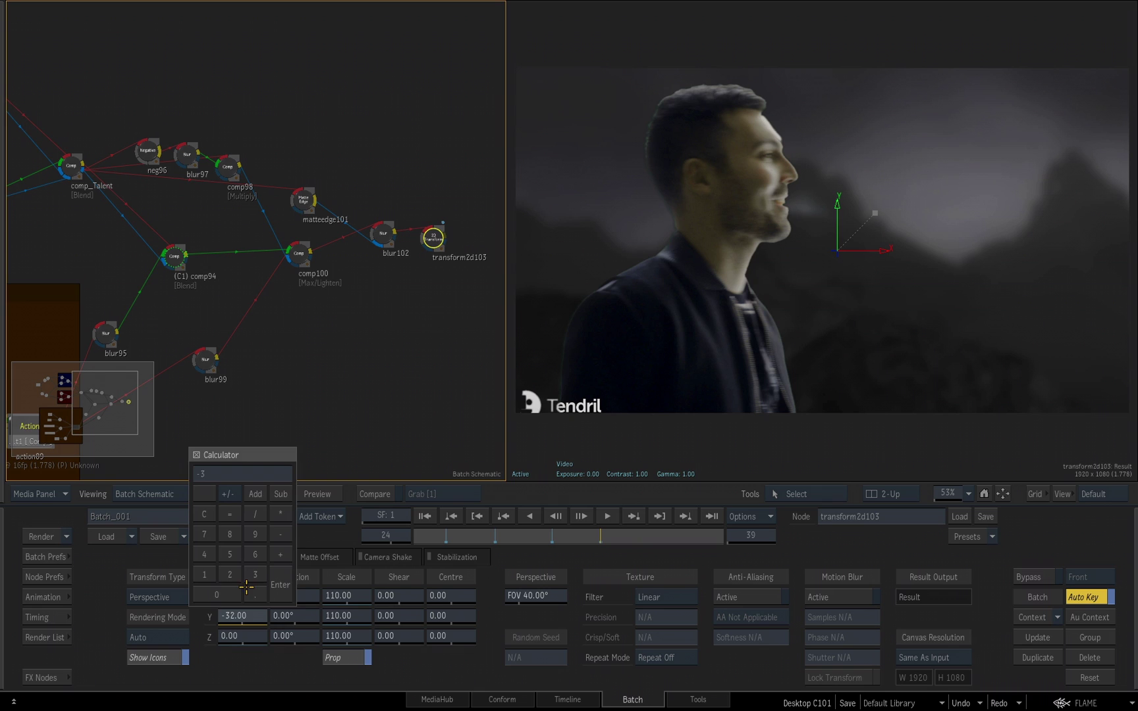
left_click(217, 595)
left_click(272, 585)
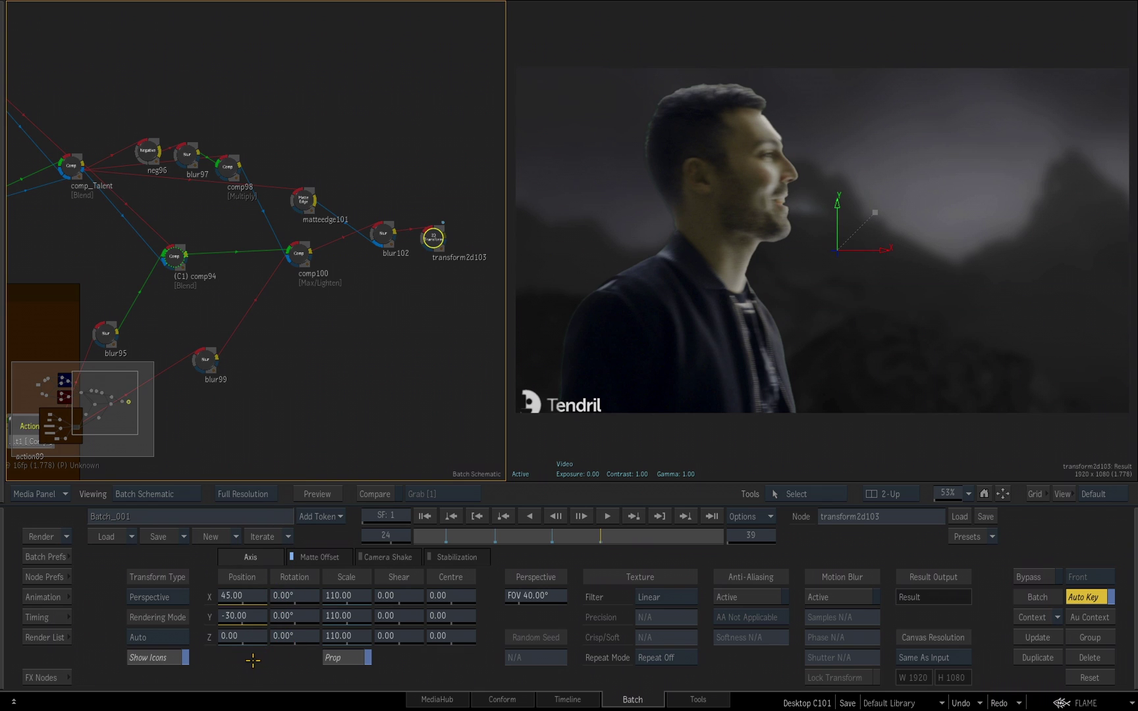
- Scrub through the timeline to review the animated camera move
left_click(511, 535)
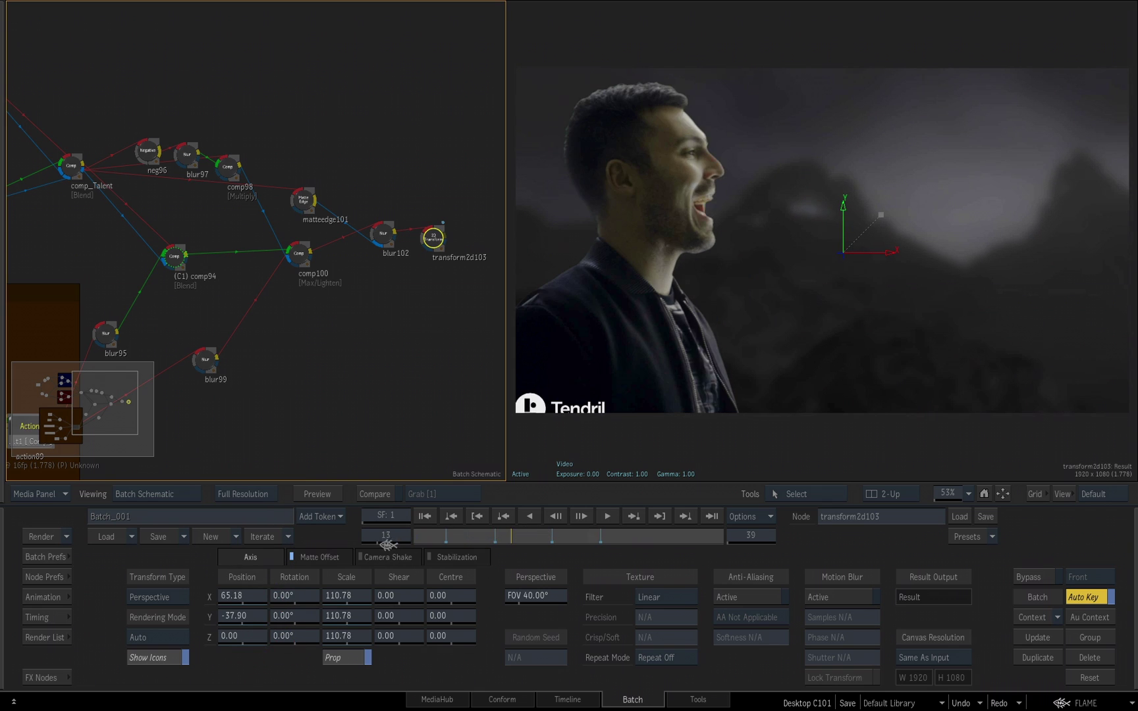
left_click_drag(381, 545, 358, 547)
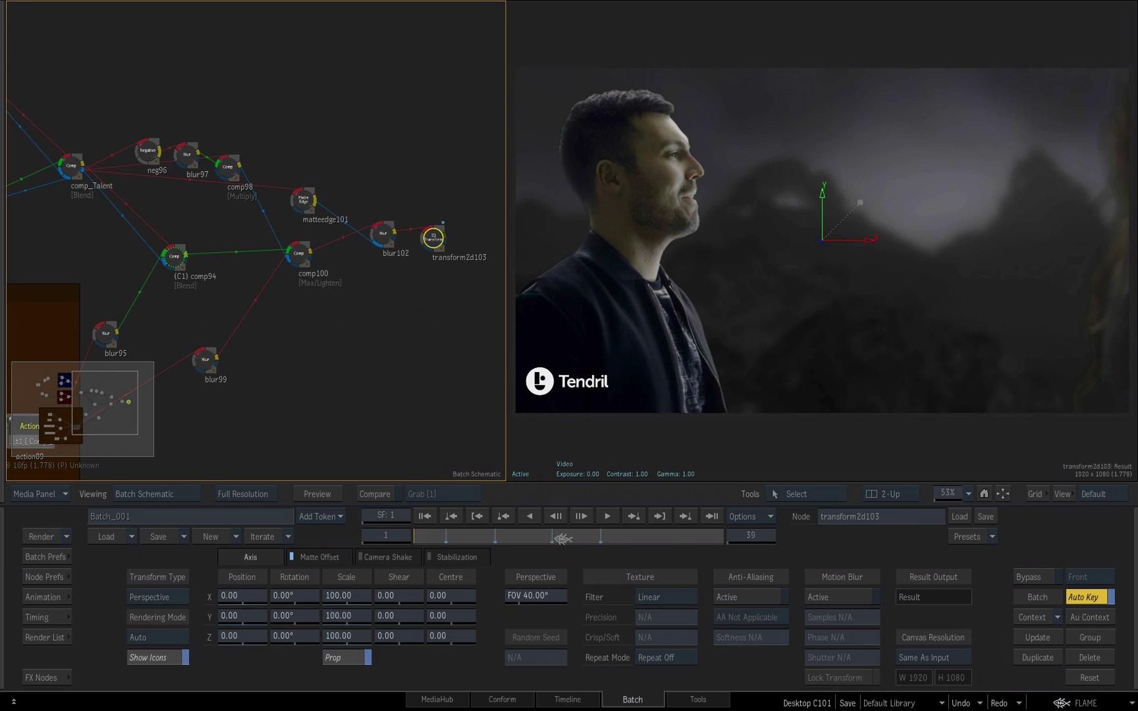
left_click_drag(562, 539, 382, 537)
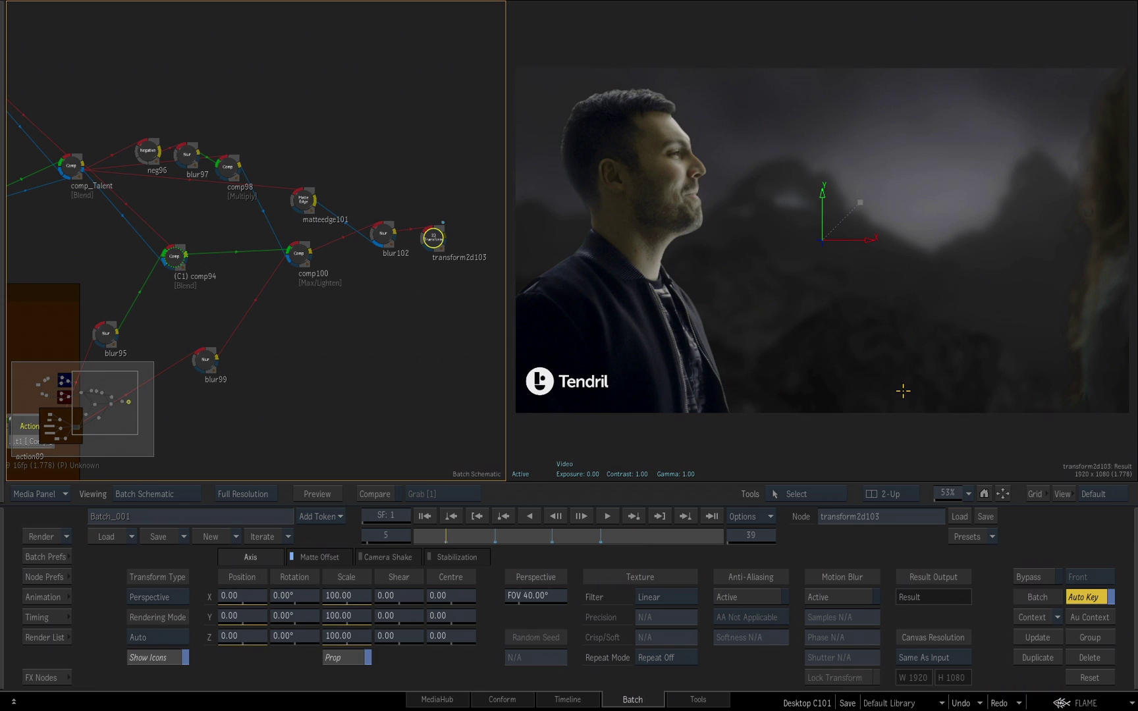
left_click(679, 438)
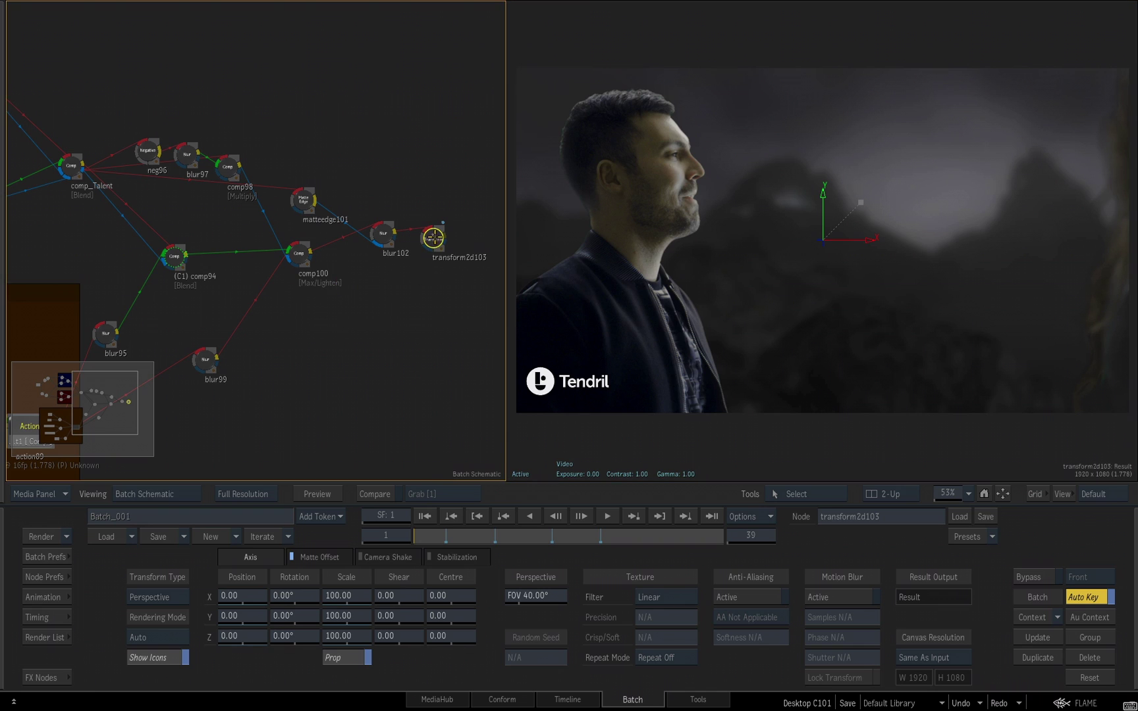
- Set the transform2d103 node as Context 2 and view that context's result
right_click(433, 238)
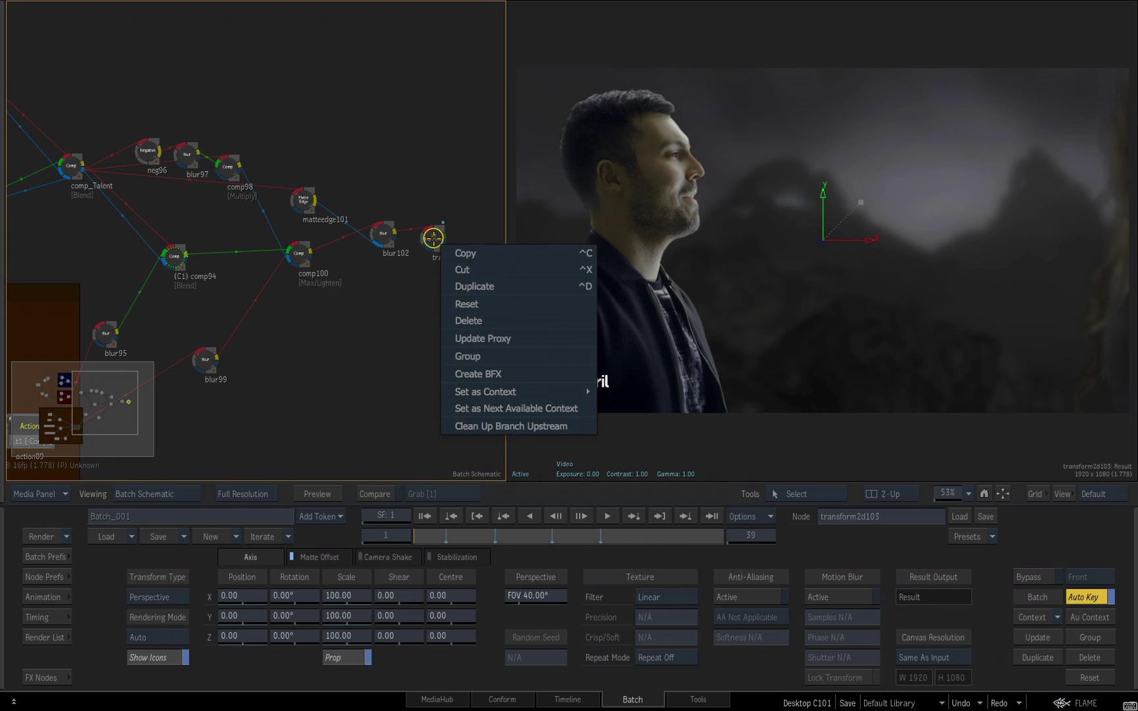
mouse_move(527, 392)
left_click(634, 410)
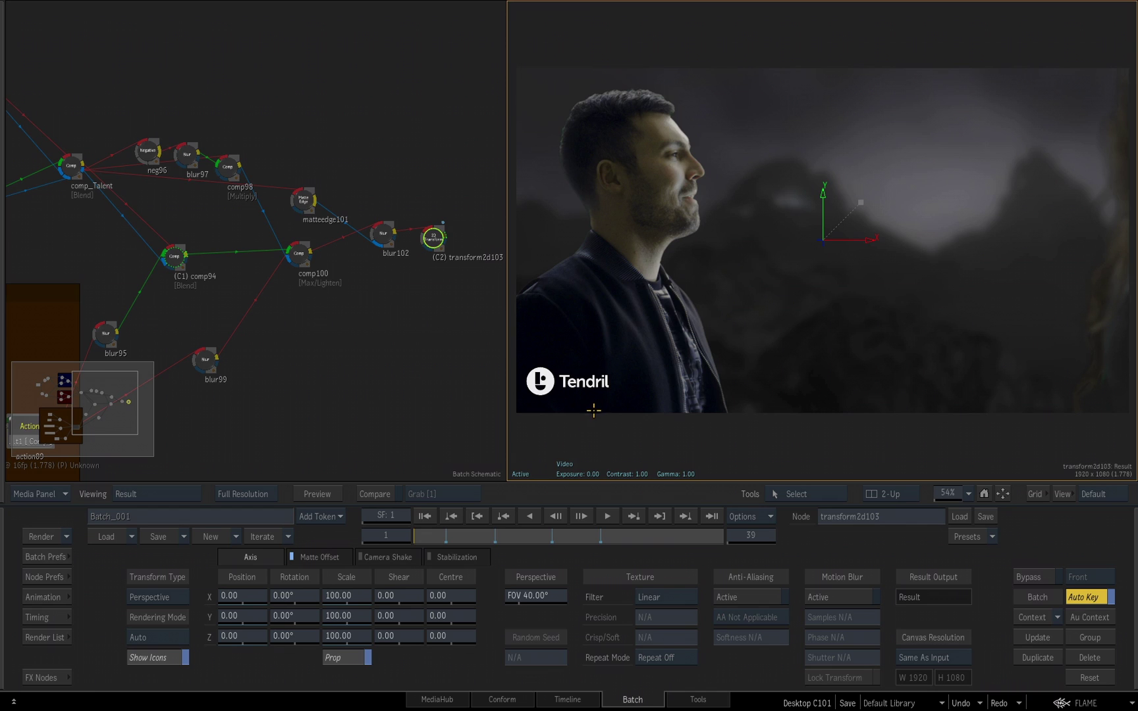
key("2")
- Open the cwarp_GUY node's RGB gamma curve and lower its highlight point to darken the man's bright areas
left_click_drag(82, 291, 363, 312)
mouse_move(279, 300)
left_mouse_down()
mouse_move(314, 340)
mouse_move(308, 353)
mouse_move(279, 323)
left_mouse_up()
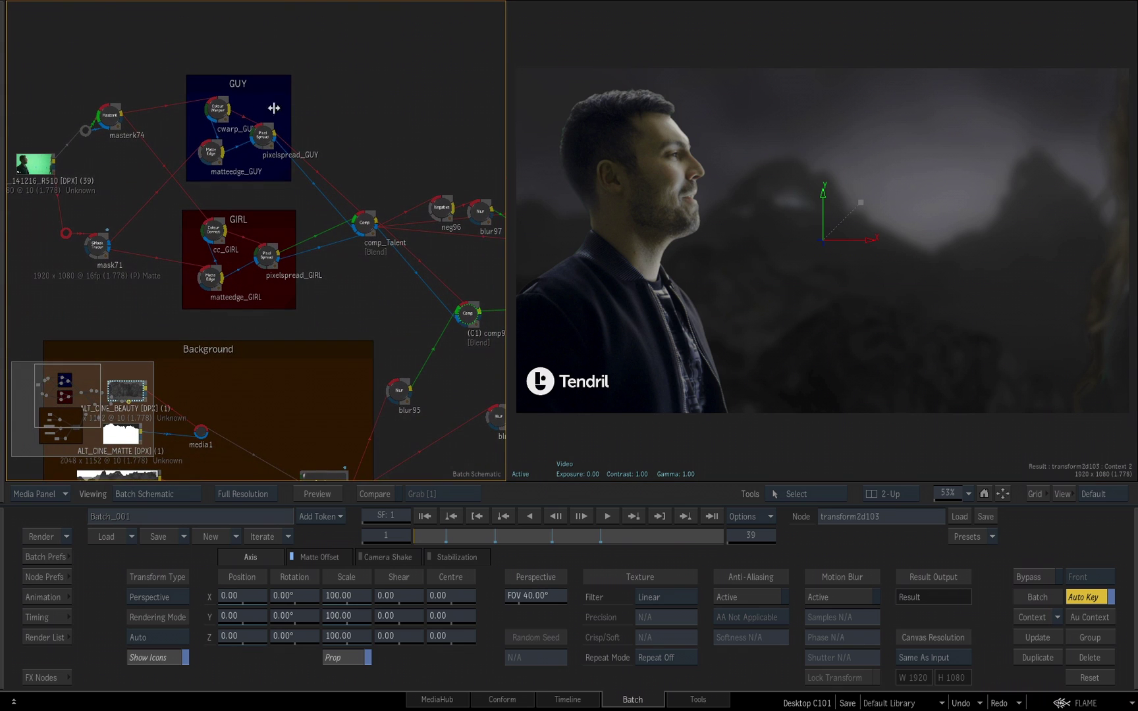
left_click(218, 108)
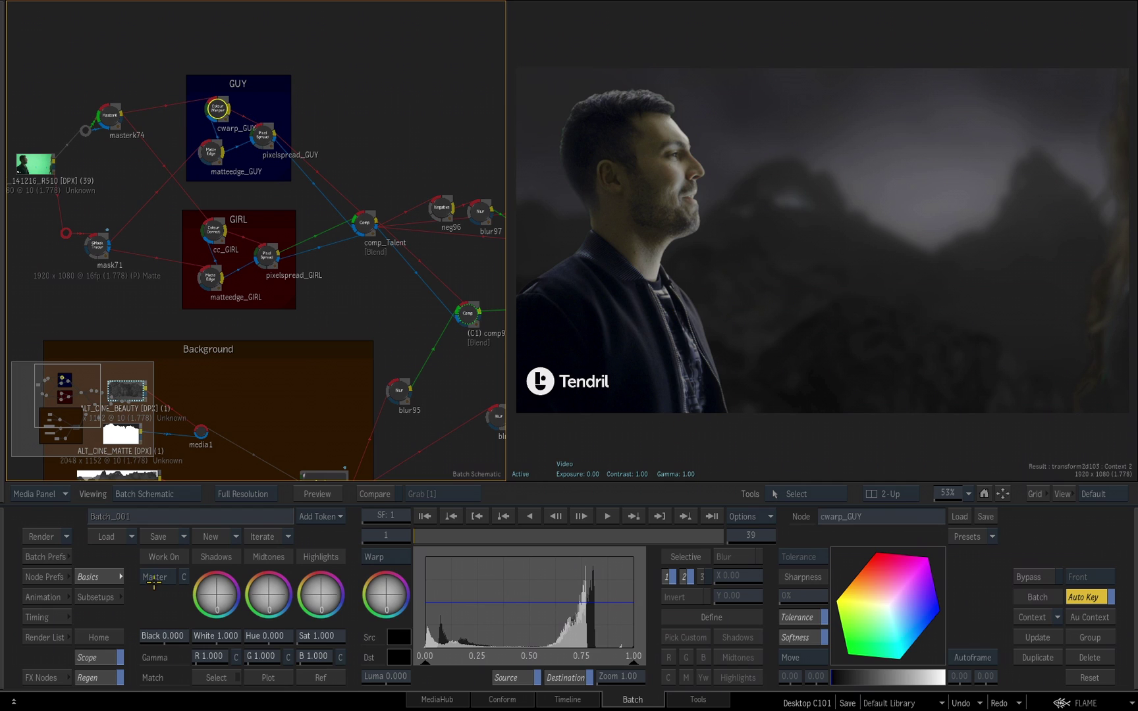
left_click(377, 558)
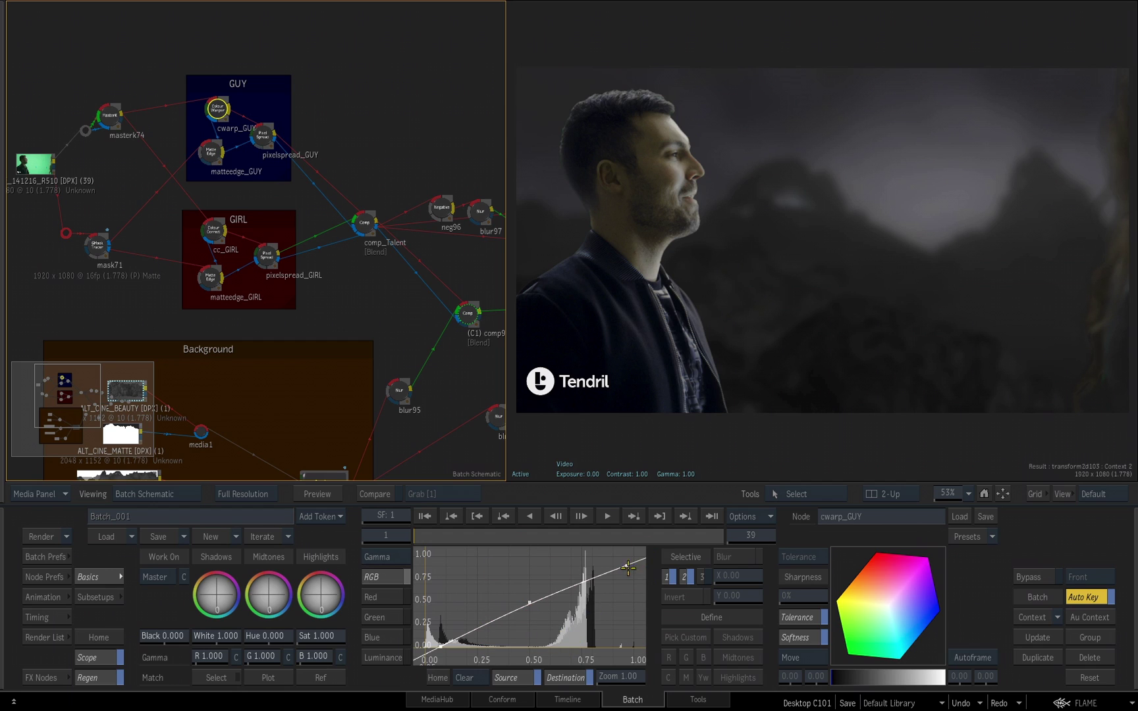
left_click(534, 608)
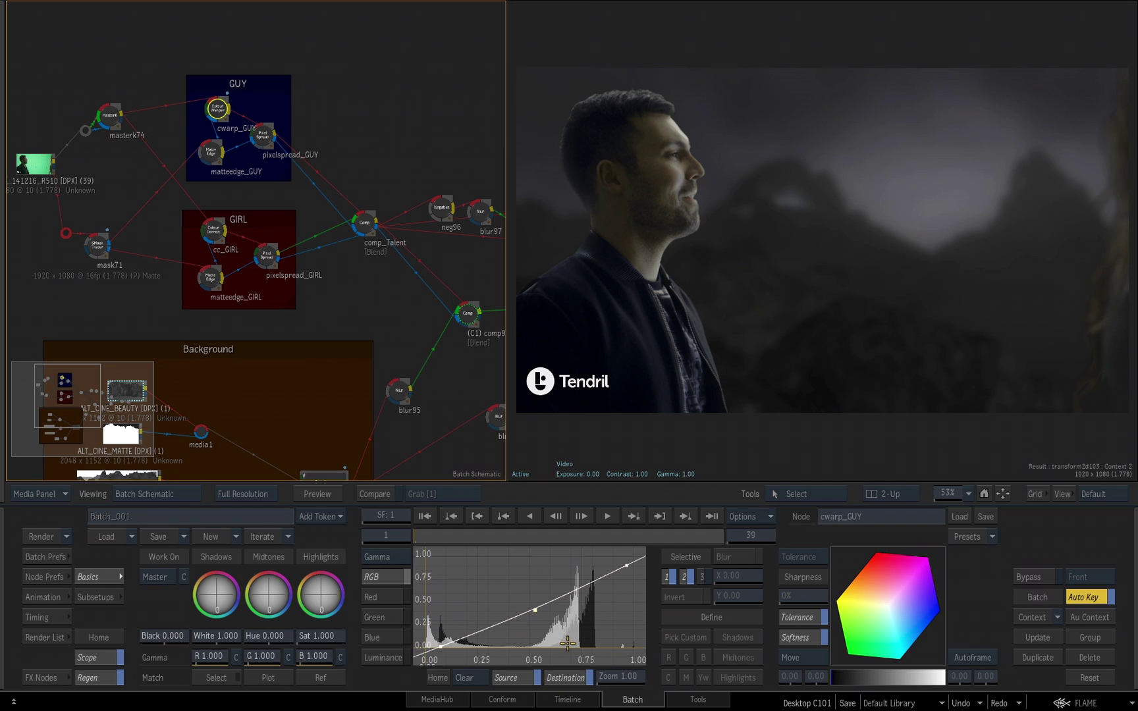
left_click(627, 565)
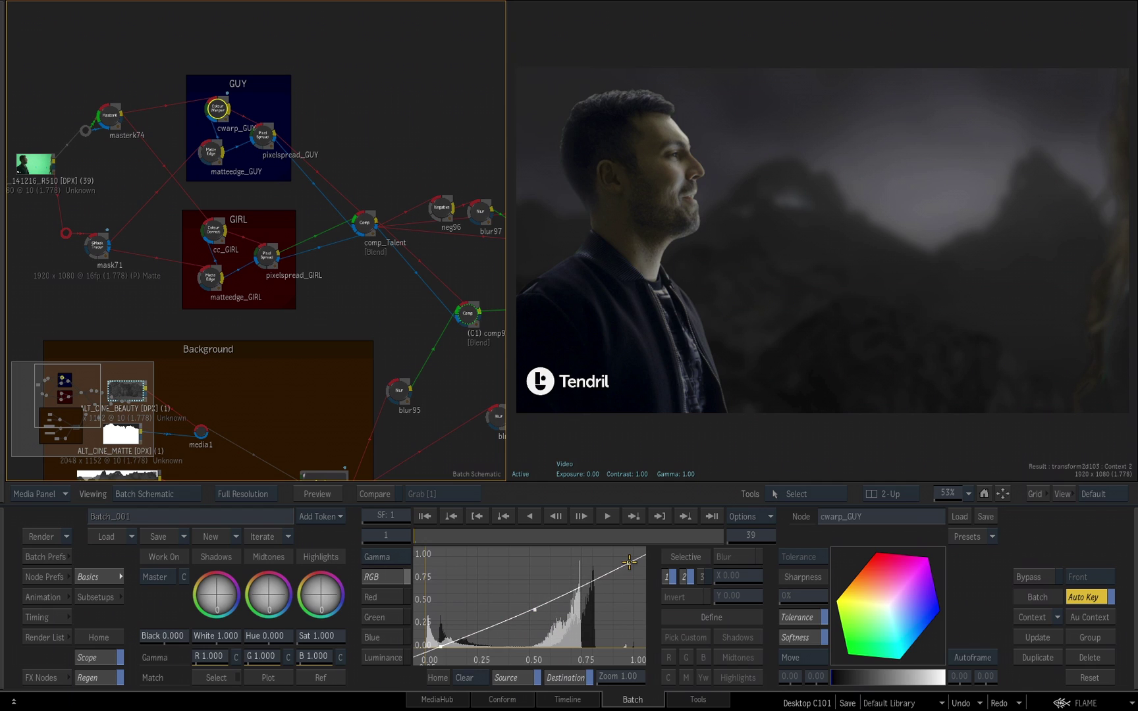
left_click_drag(629, 561, 622, 577)
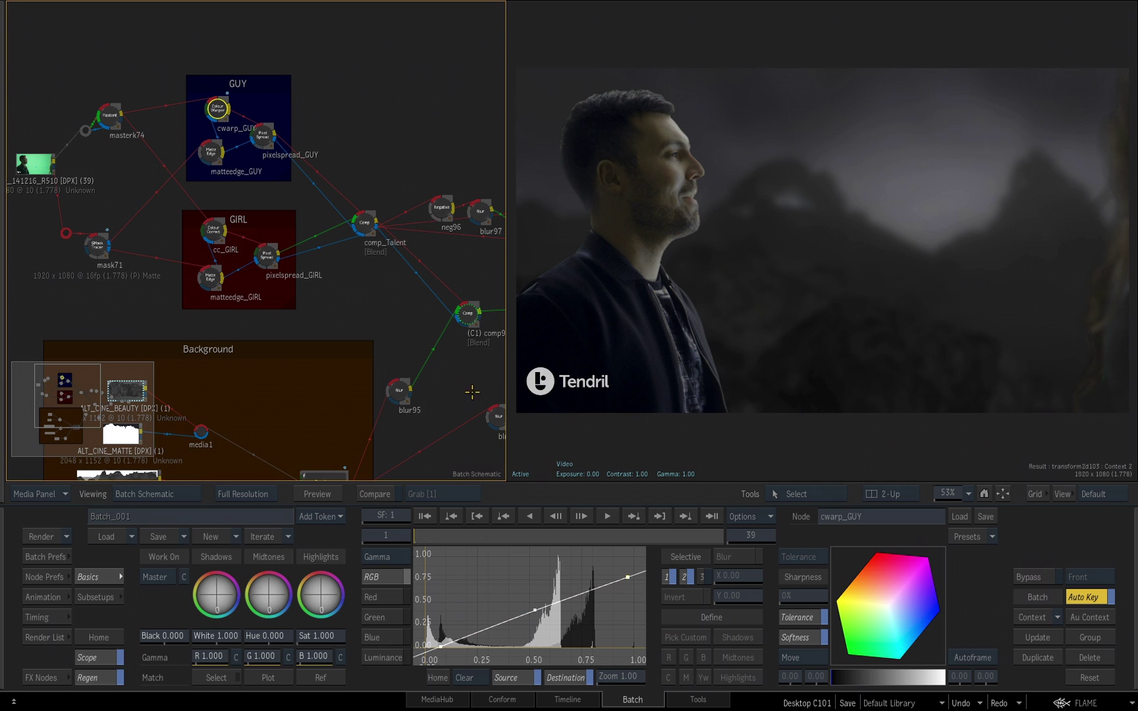
- Compare the cwarp_GUY node's own result with the transform2d103 node's final result
left_click_drag(455, 380, 379, 328)
left_click_drag(379, 328, 89, 318)
left_click_drag(356, 350, 380, 357)
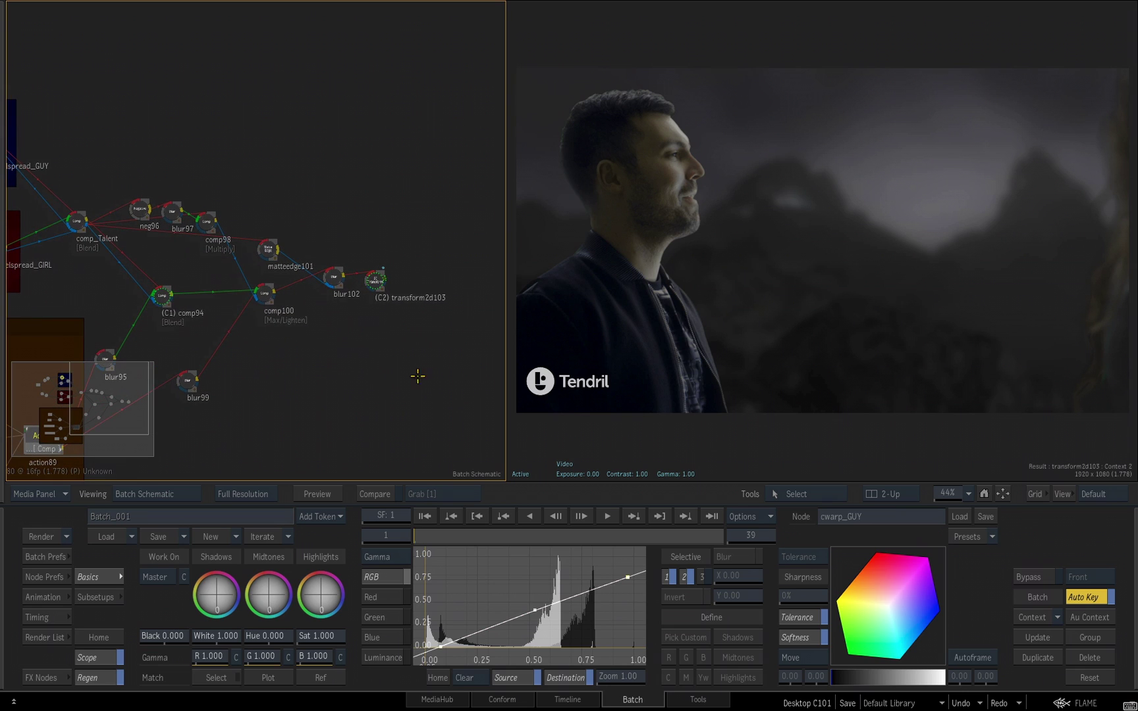
left_click(725, 429)
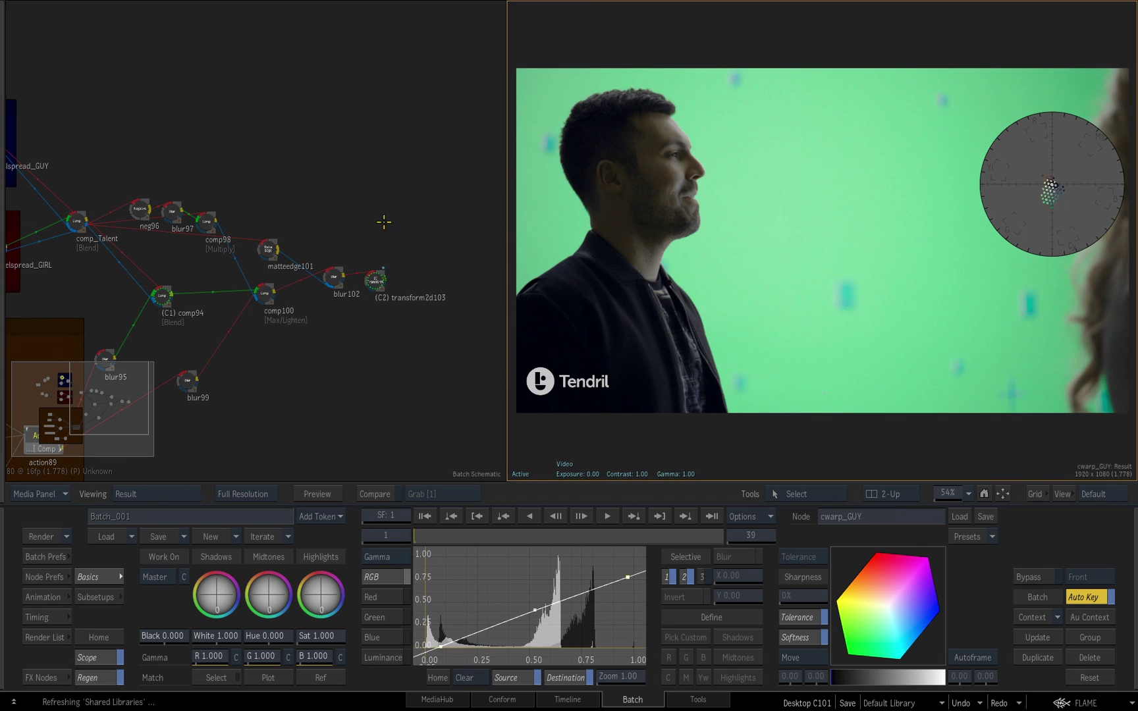
left_click(375, 280)
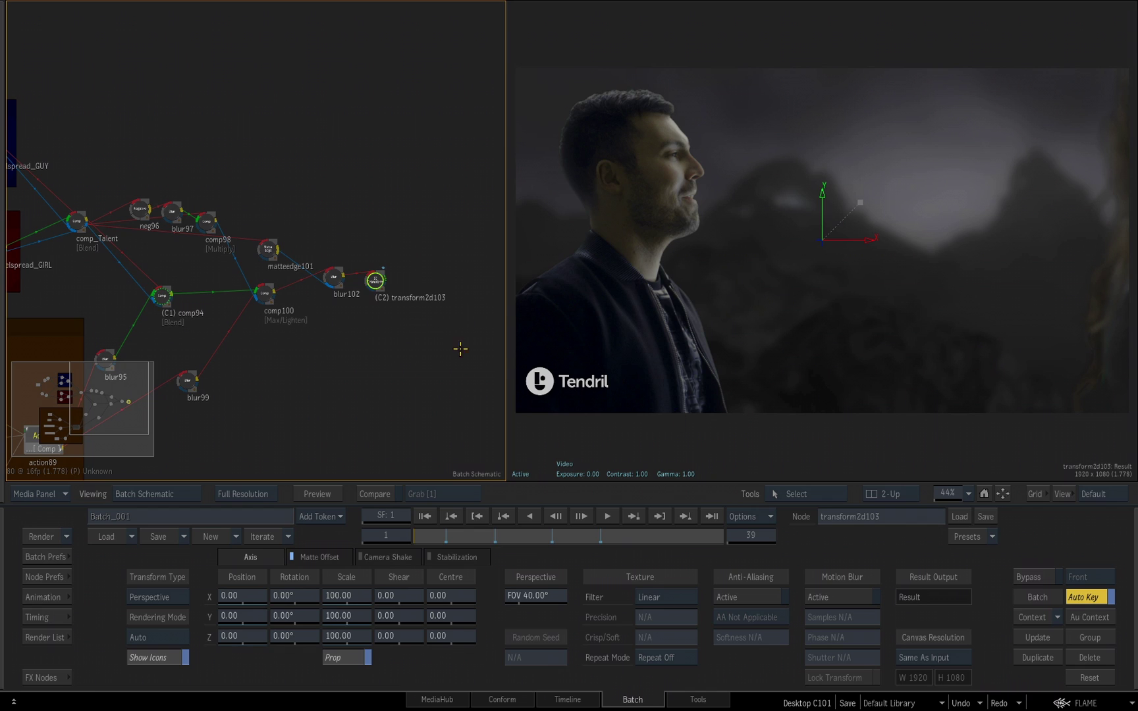
- Add a 2D Histogram node fed by comp94's result and open its settings
left_click(49, 677)
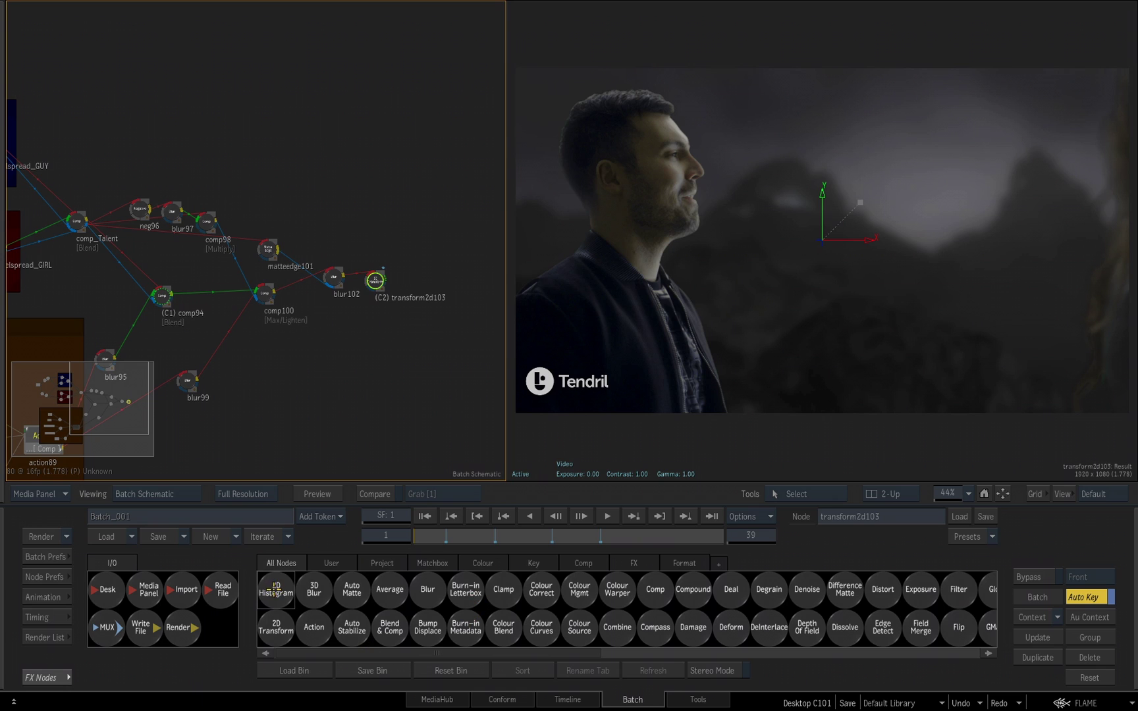
left_click_drag(276, 589, 299, 330)
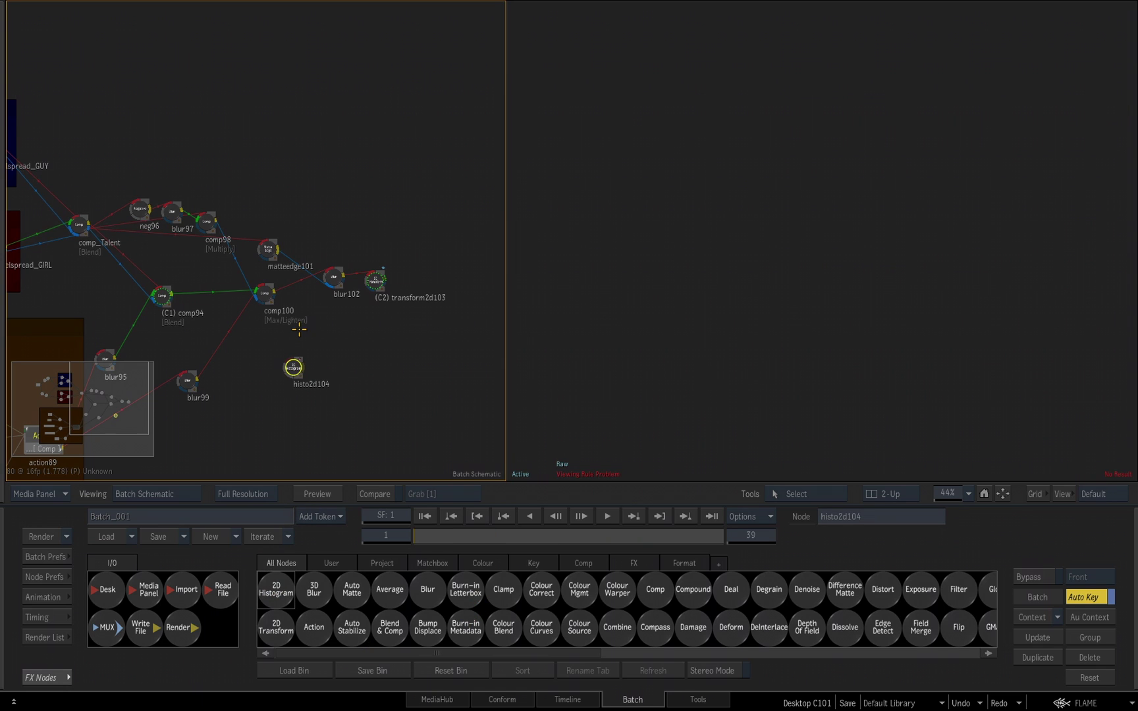
left_click(162, 296)
left_click_drag(162, 295, 161, 290)
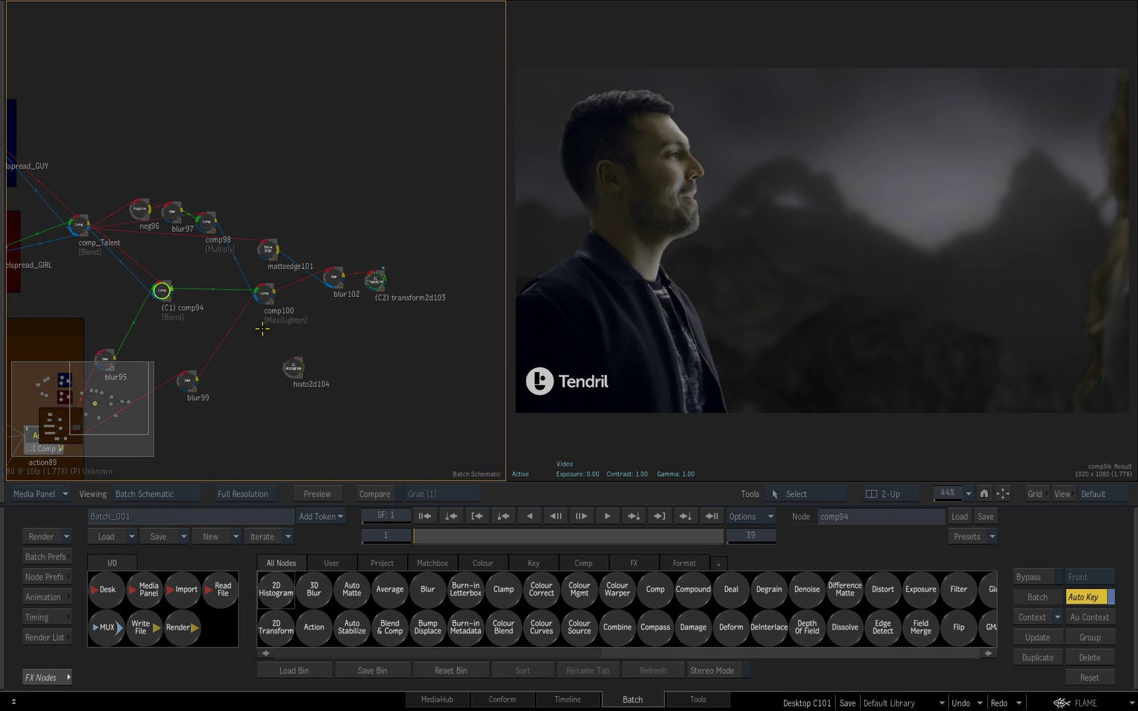
left_click_drag(171, 288, 306, 394)
left_click(293, 366)
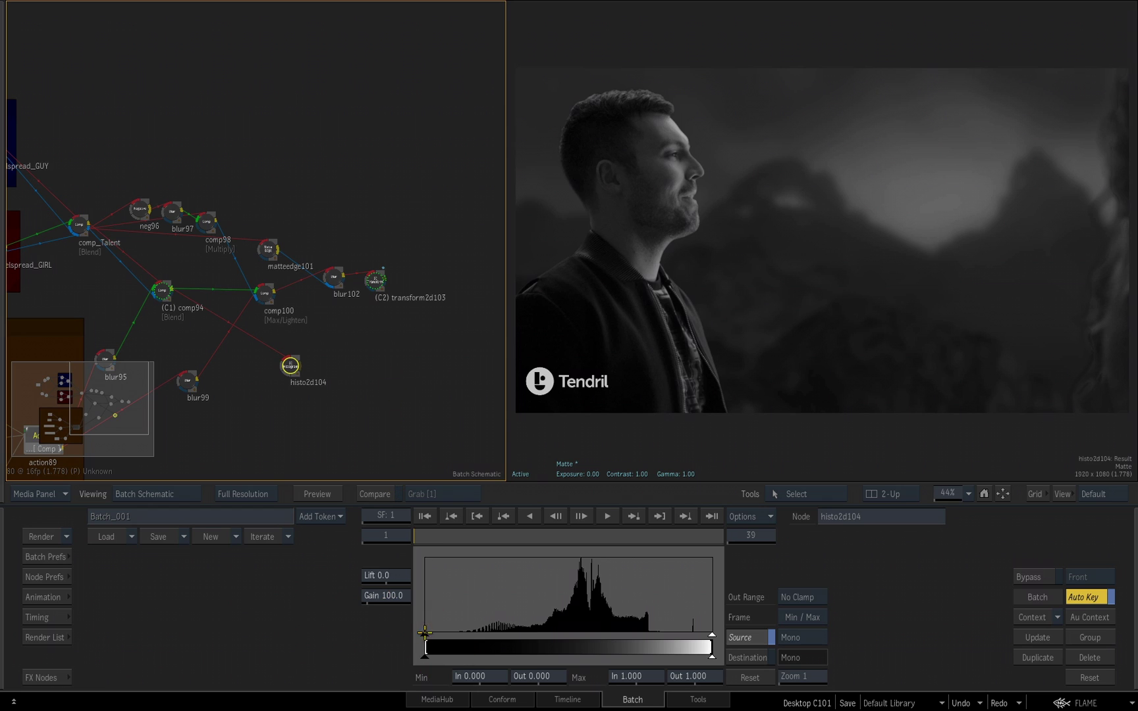
- Set the 2D histogram's minimum input to 0.266 and maximum input to 0.434 to isolate the brightest areas
left_click_drag(425, 634, 623, 633)
left_click_drag(714, 635, 655, 636)
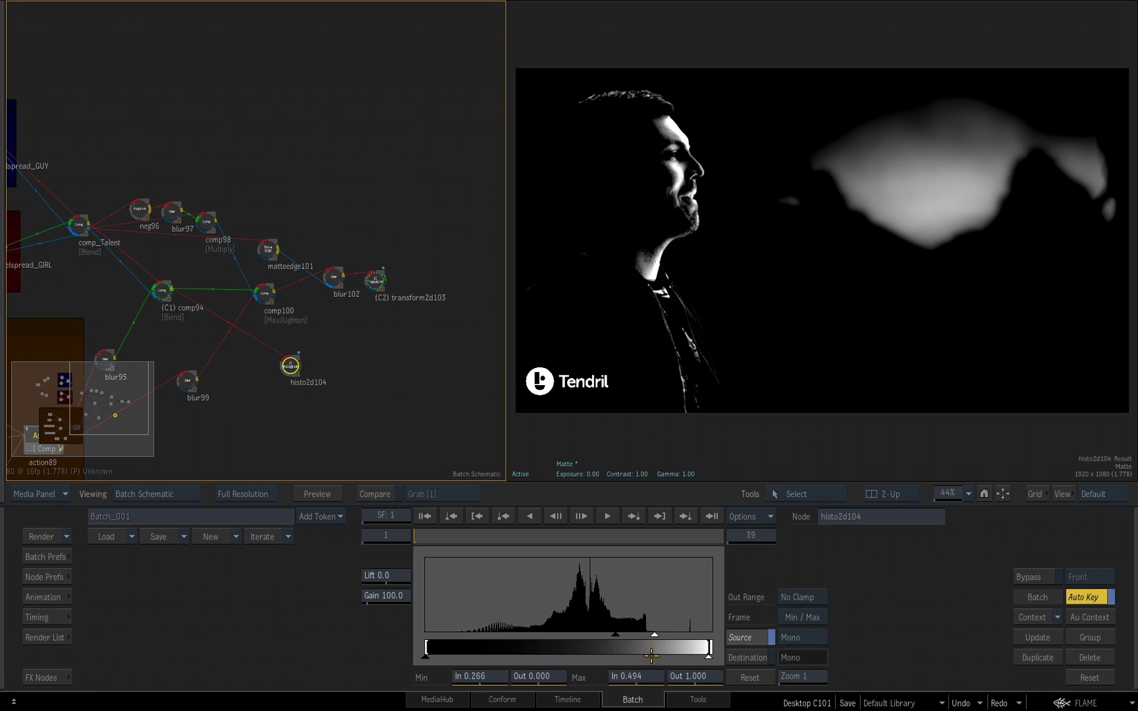
left_click_drag(655, 635, 646, 634)
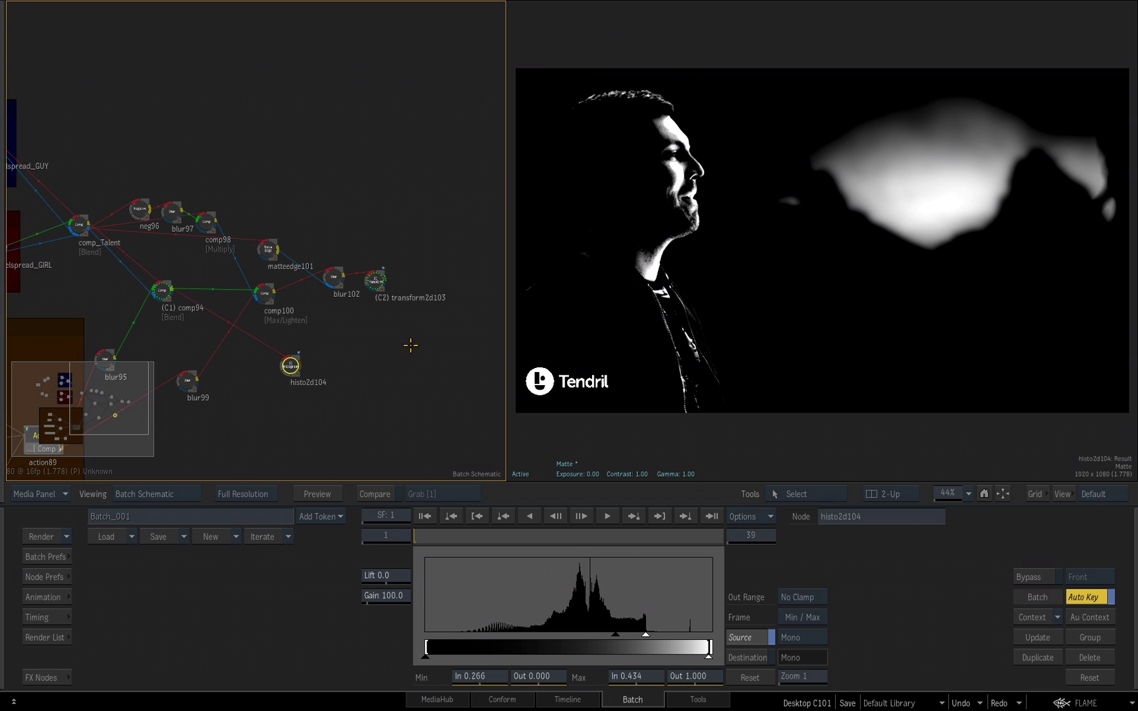
- Add a Clamp node after the 2D histogram and open it
left_click(44, 678)
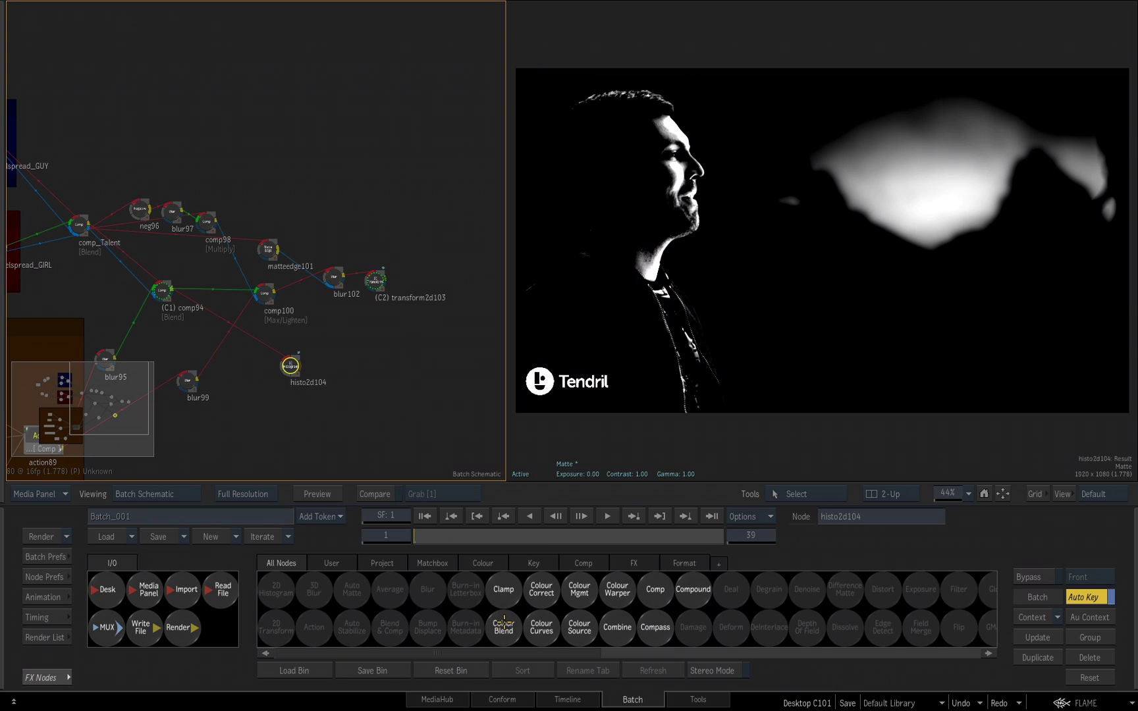
left_click_drag(503, 588, 347, 369)
left_click(344, 370)
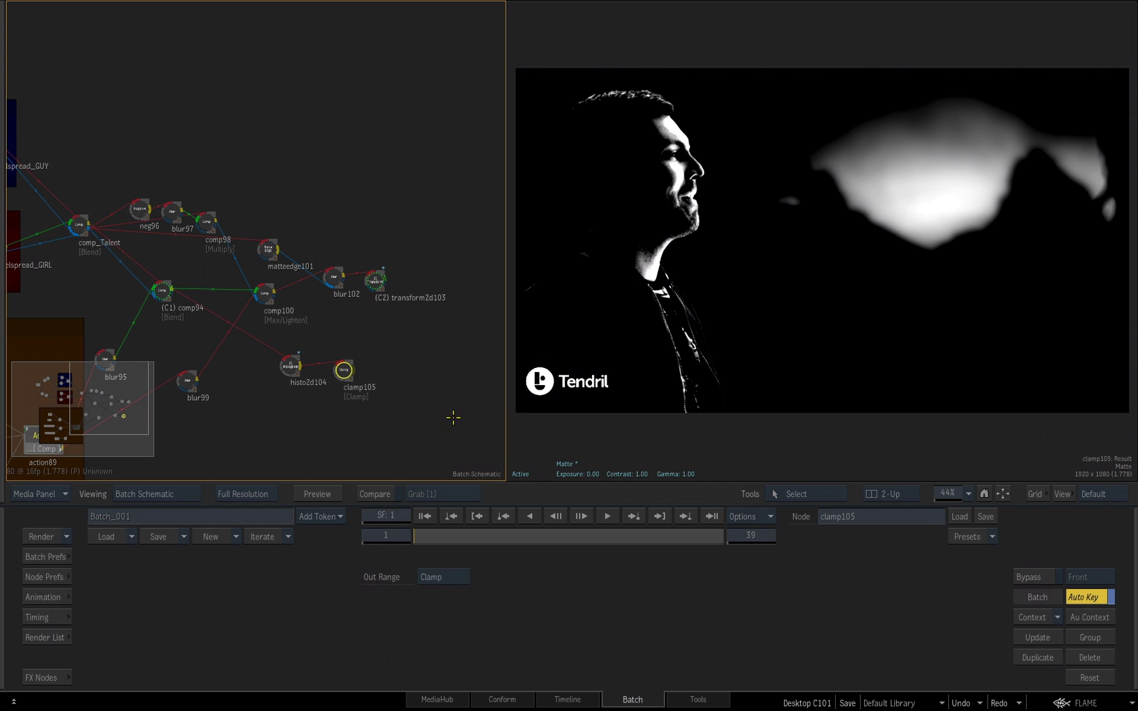
- Add a Blur node after clamp105 and set its proportional front width and height to 33
left_click(50, 677)
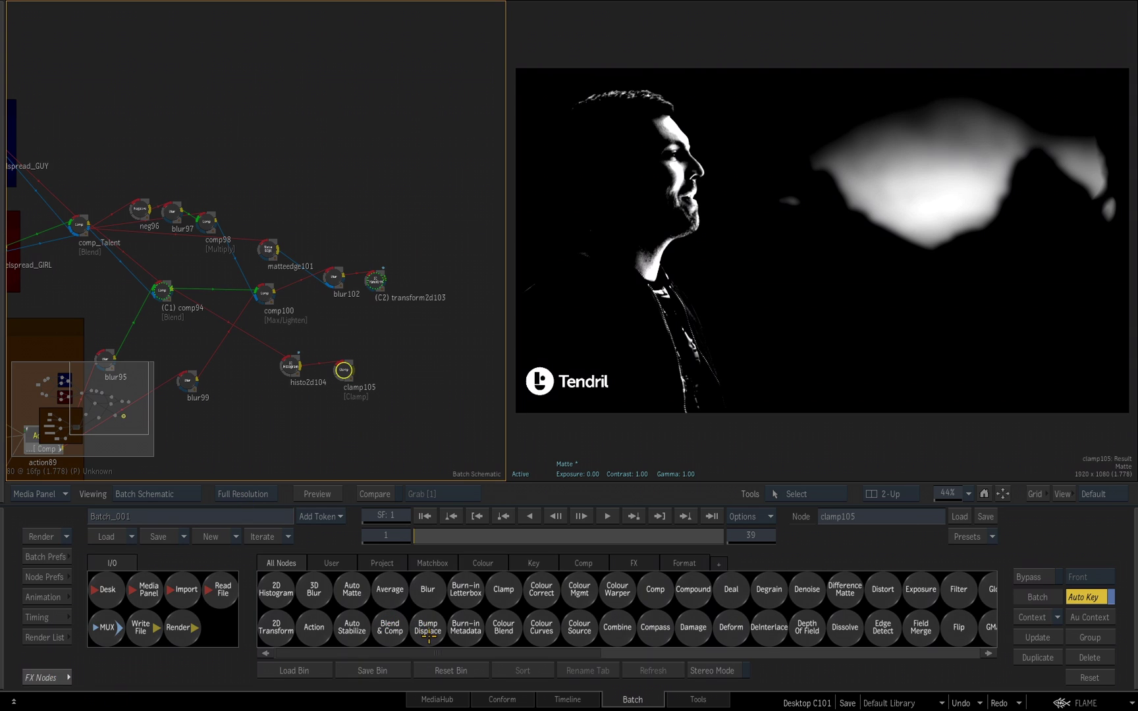
left_click_drag(428, 590, 393, 370)
double_click(397, 367)
left_click_drag(285, 576, 356, 576)
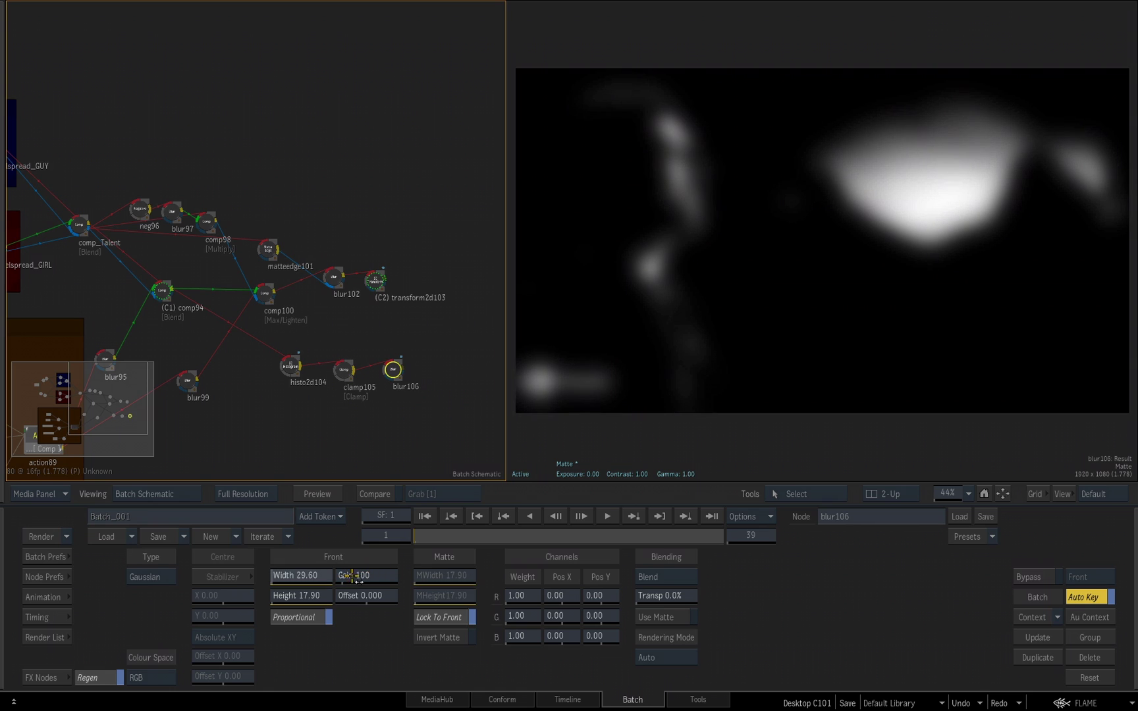
left_click(309, 575)
left_click(314, 534)
left_click(314, 534)
left_click(339, 544)
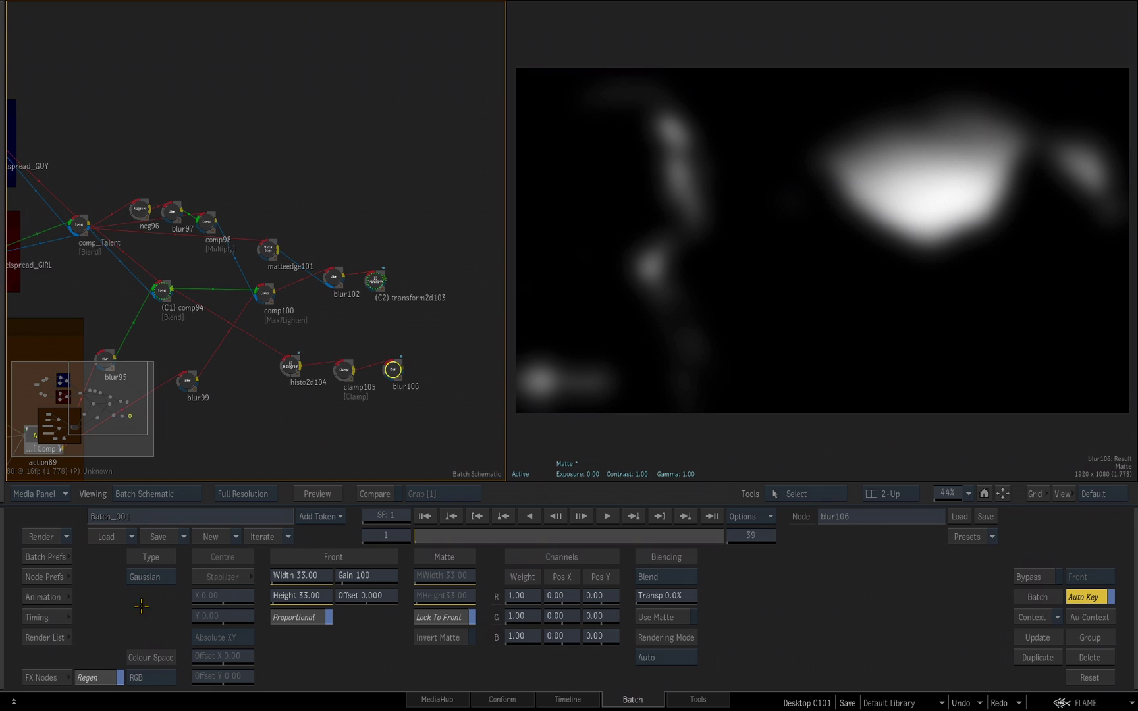
- Duplicate the blur106 node and connect the copy to blur106's output
right_click(392, 369)
left_click(428, 417)
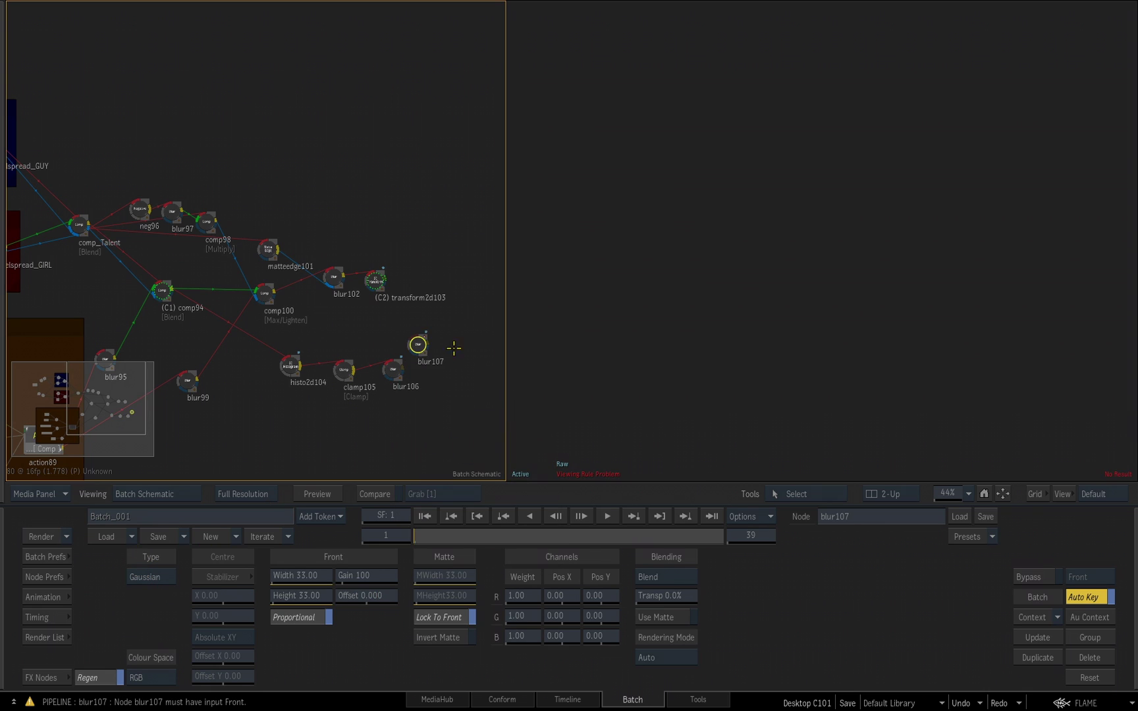
left_click_drag(415, 346, 434, 371)
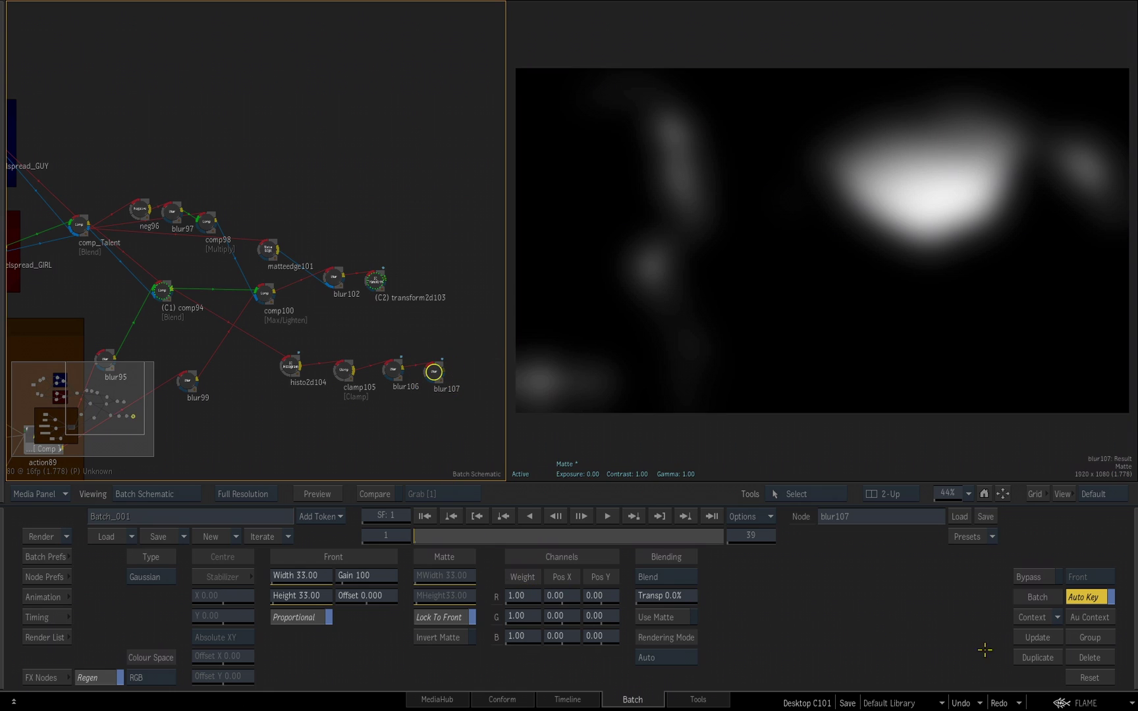
- Reset the duplicated blur, disable Auto Key, and change its blur type to Directional
left_click(1090, 678)
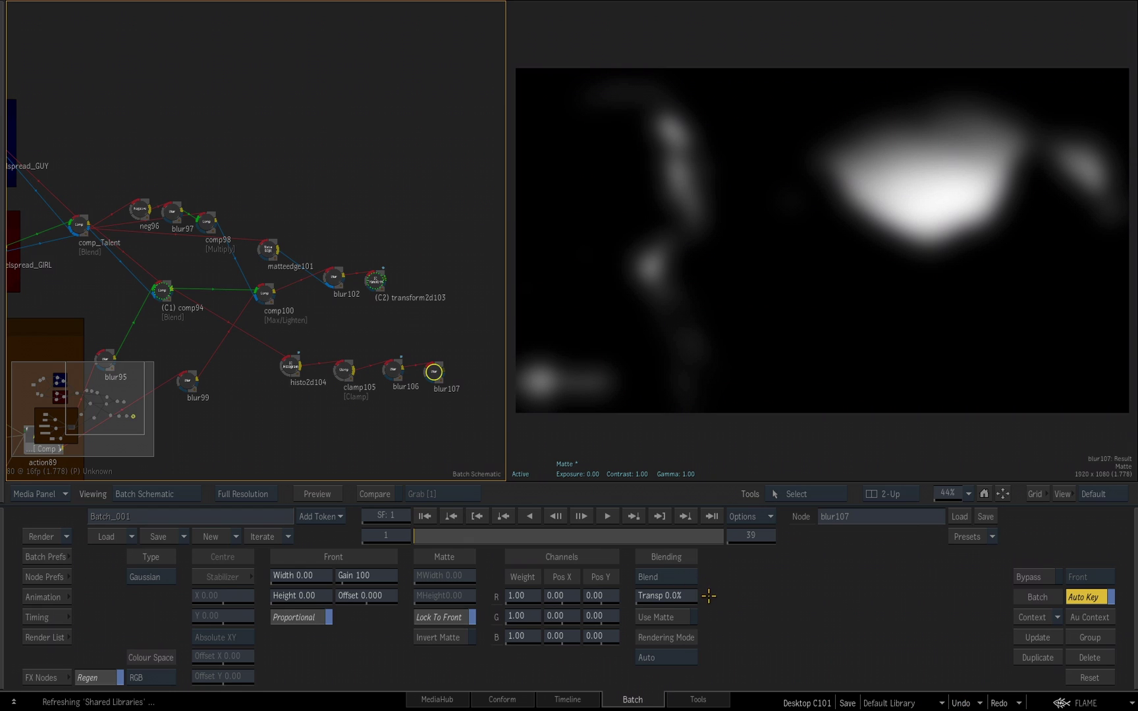
left_click(1100, 597)
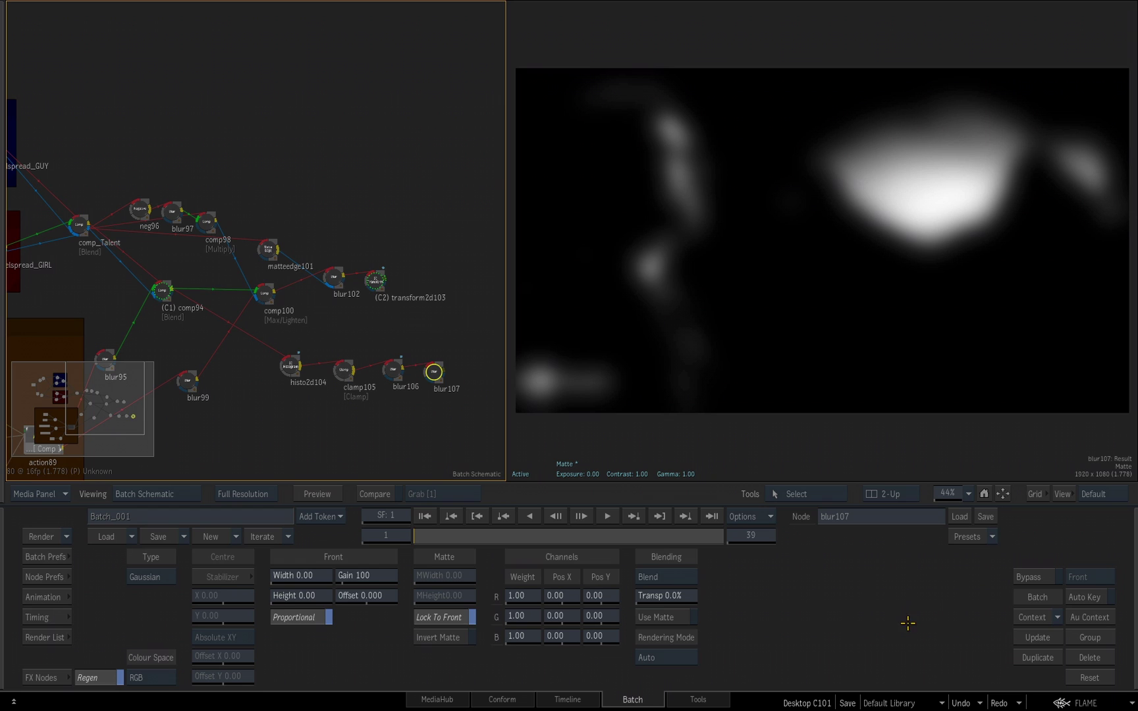
left_click(162, 575)
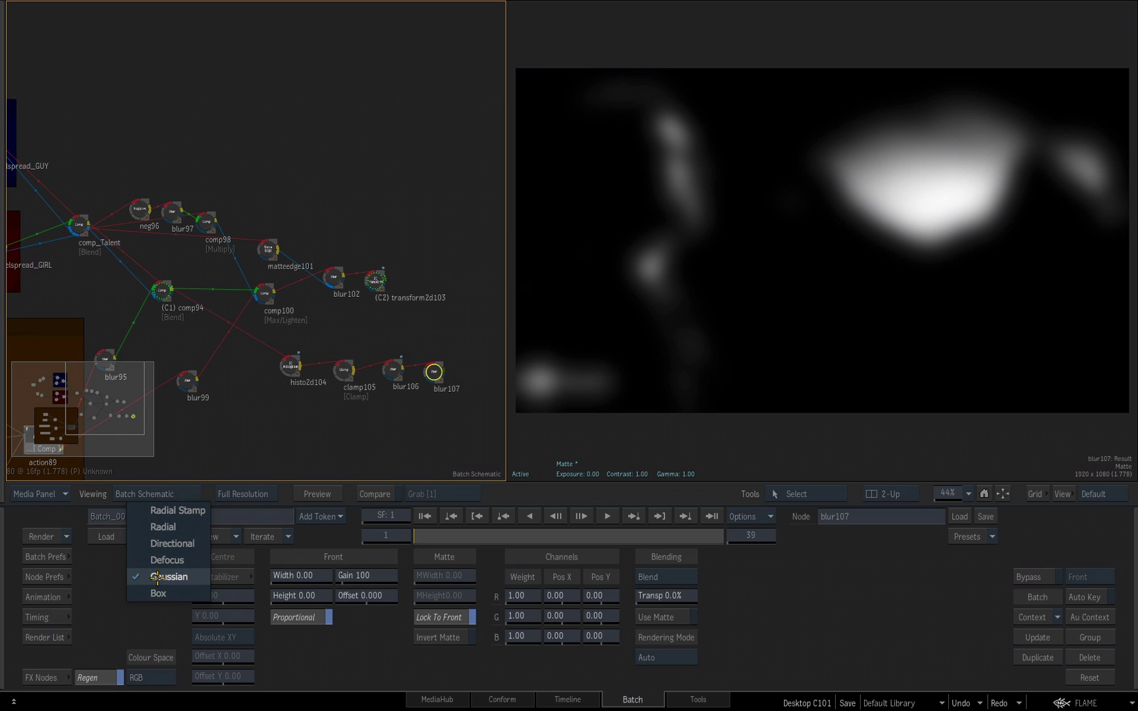
left_click(168, 544)
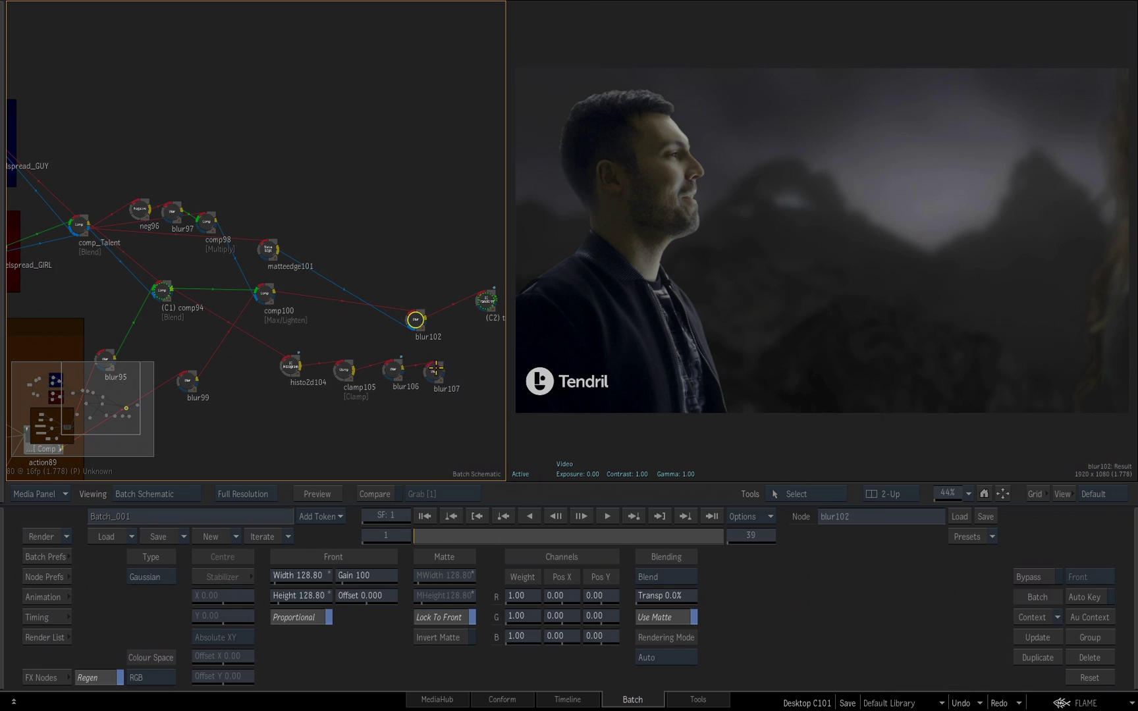
- Rearrange blur107 and transform2d103 to make room, and add a Comp node combining blur107 with blur102
left_click_drag(437, 371, 426, 365)
left_click_drag(486, 300, 483, 337)
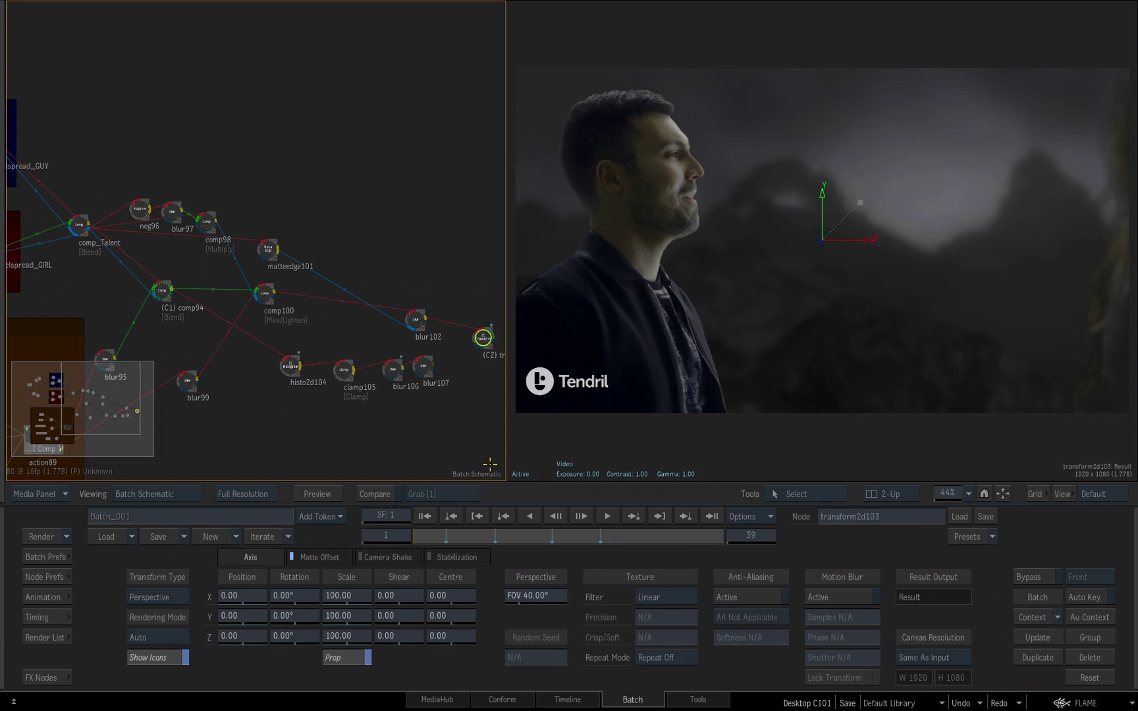
left_click(53, 673)
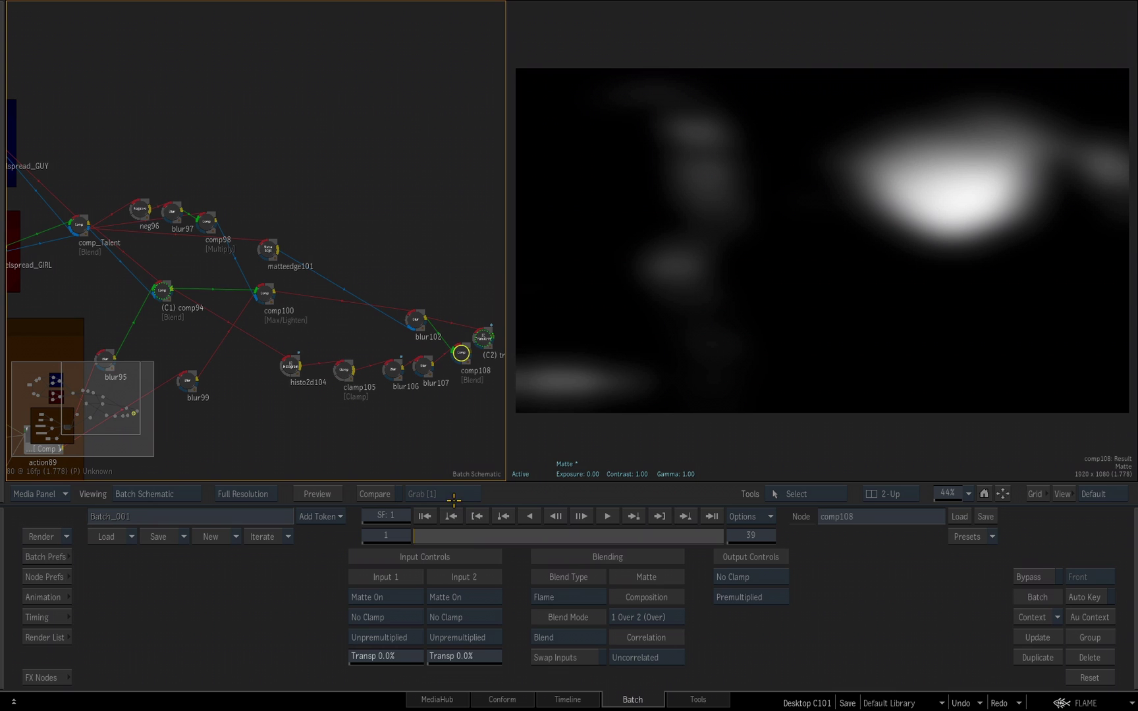
- Set comp108's blend mode to Screen and its Input 1 transparency to 79%
left_click(567, 638)
left_click(560, 518)
left_click_drag(366, 657, 400, 661)
- Connect comp108's output to transform2d103 and space out the two nodes in the schematic
left_click_drag(475, 330, 432, 335)
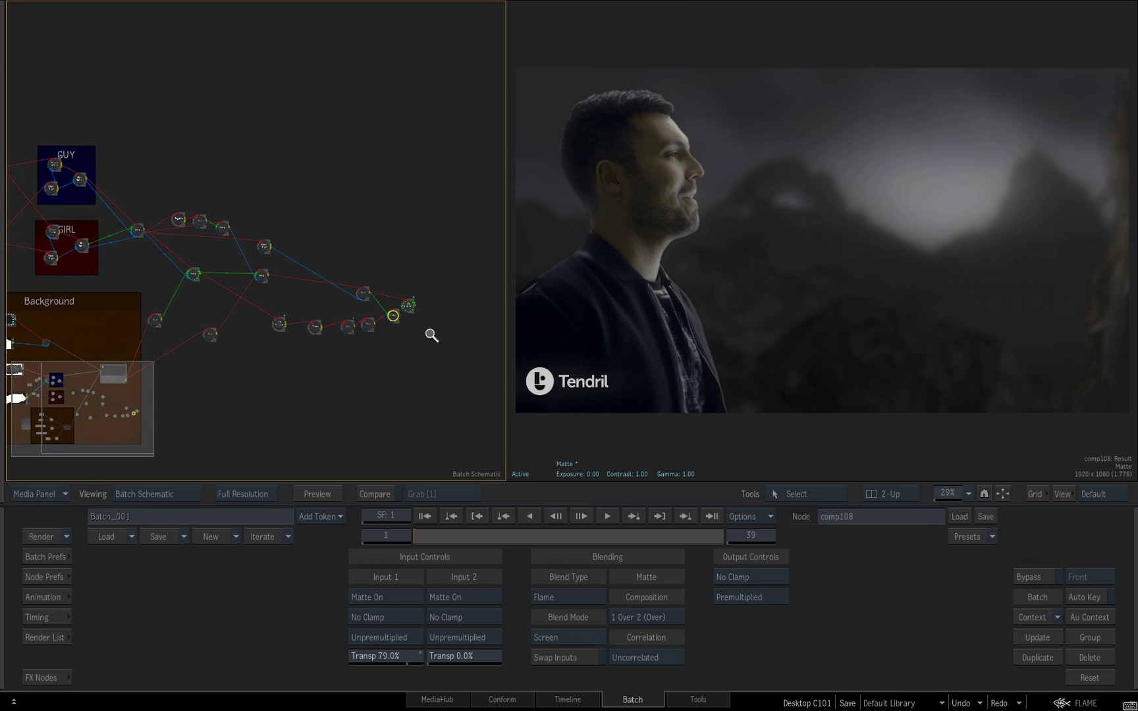
left_click_drag(353, 388, 456, 310)
left_click_drag(431, 402, 286, 382)
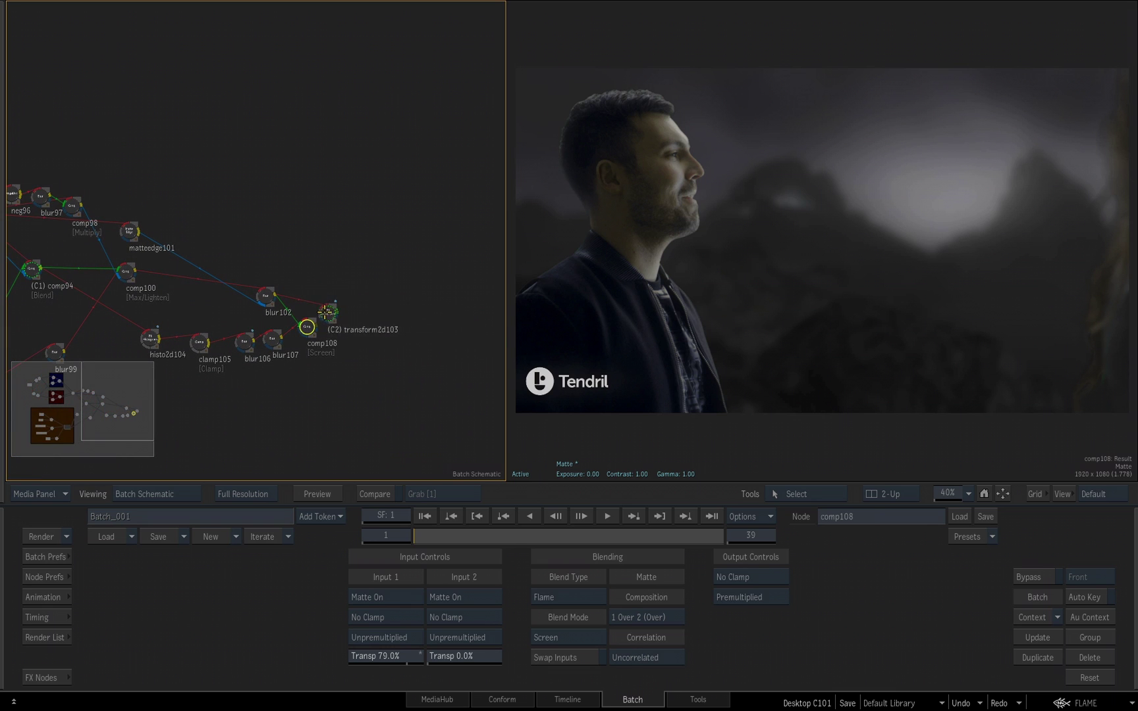
mouse_move(325, 314)
left_mouse_down()
mouse_move(374, 324)
mouse_move(333, 332)
left_mouse_up()
left_click_drag(378, 323, 388, 334)
left_click(380, 327)
left_click_drag(336, 332, 381, 333)
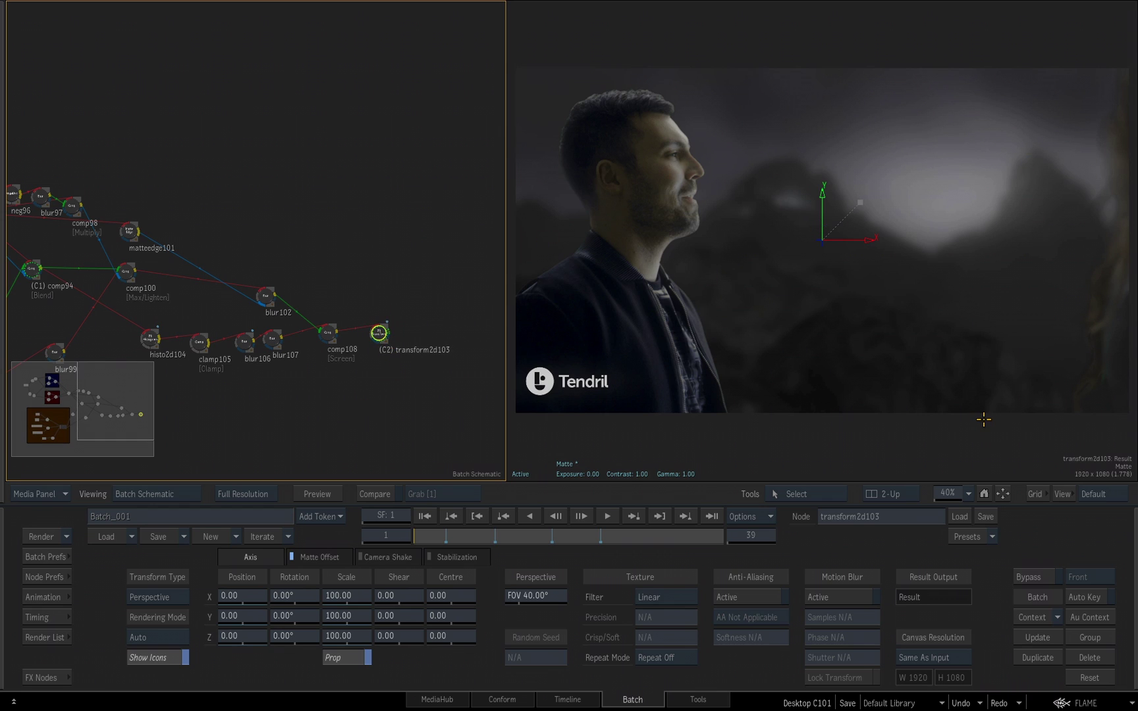
- Add a Colour Warper node after transform2d103 and open its colour controls
left_click(47, 678)
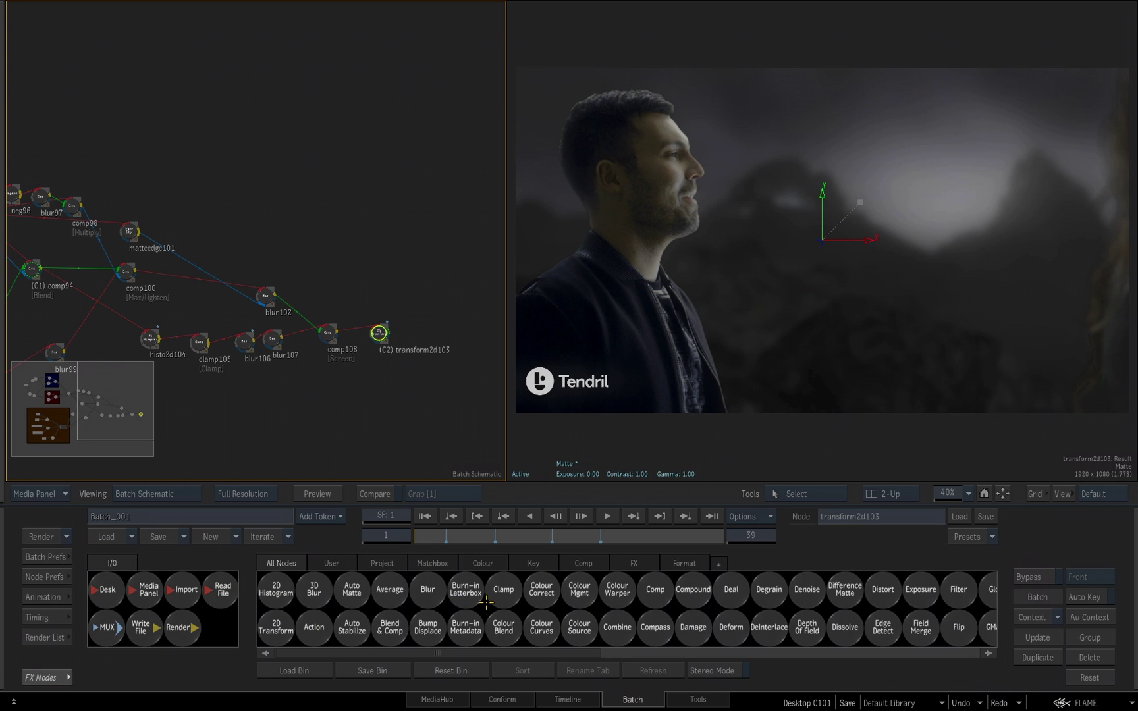
key("c")
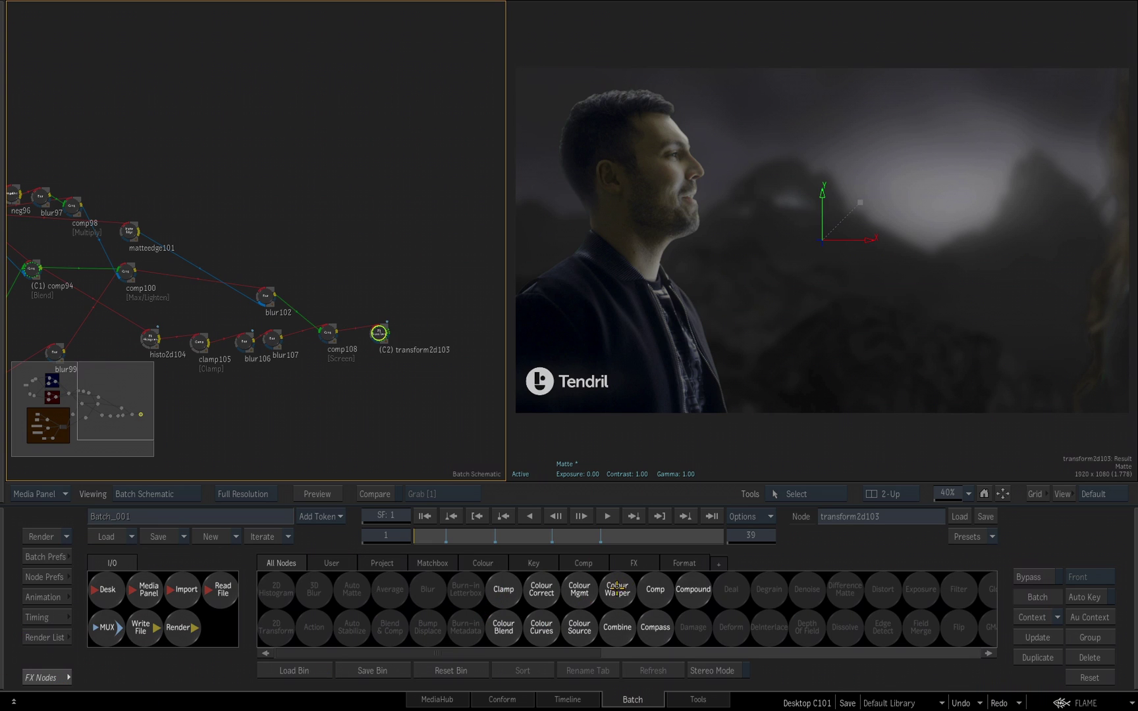
left_click(617, 589)
left_click(430, 338)
mouse_move(430, 337)
left_mouse_down()
mouse_move(414, 340)
mouse_move(422, 334)
left_mouse_up()
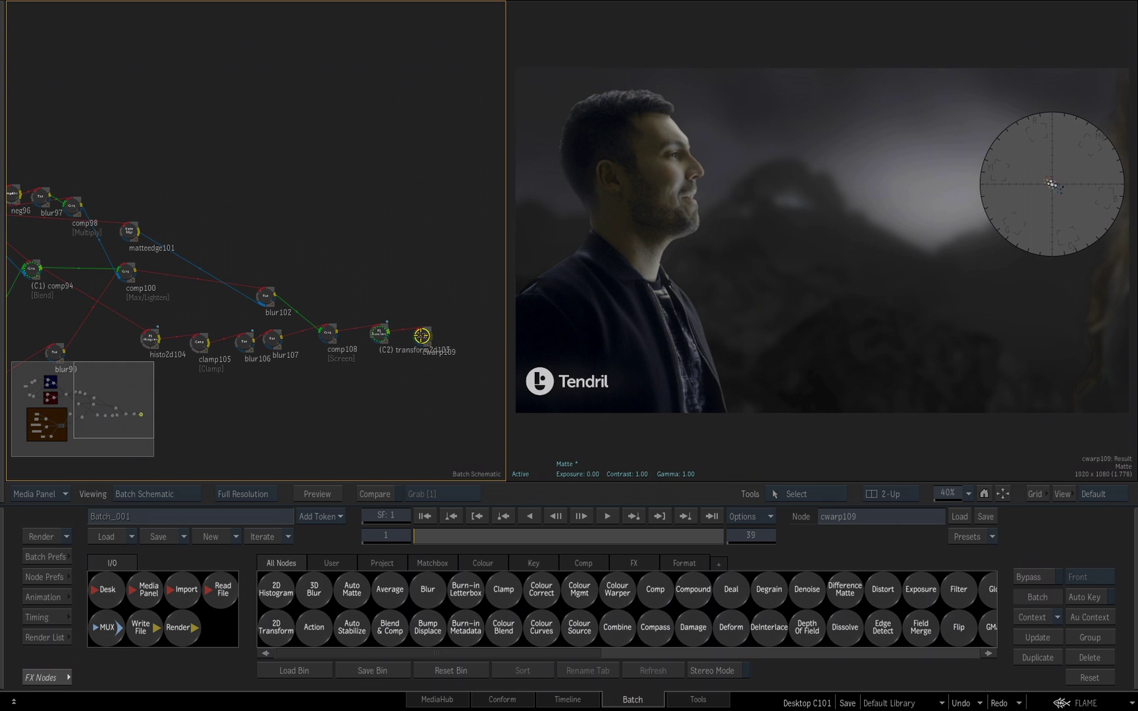
double_click(428, 342)
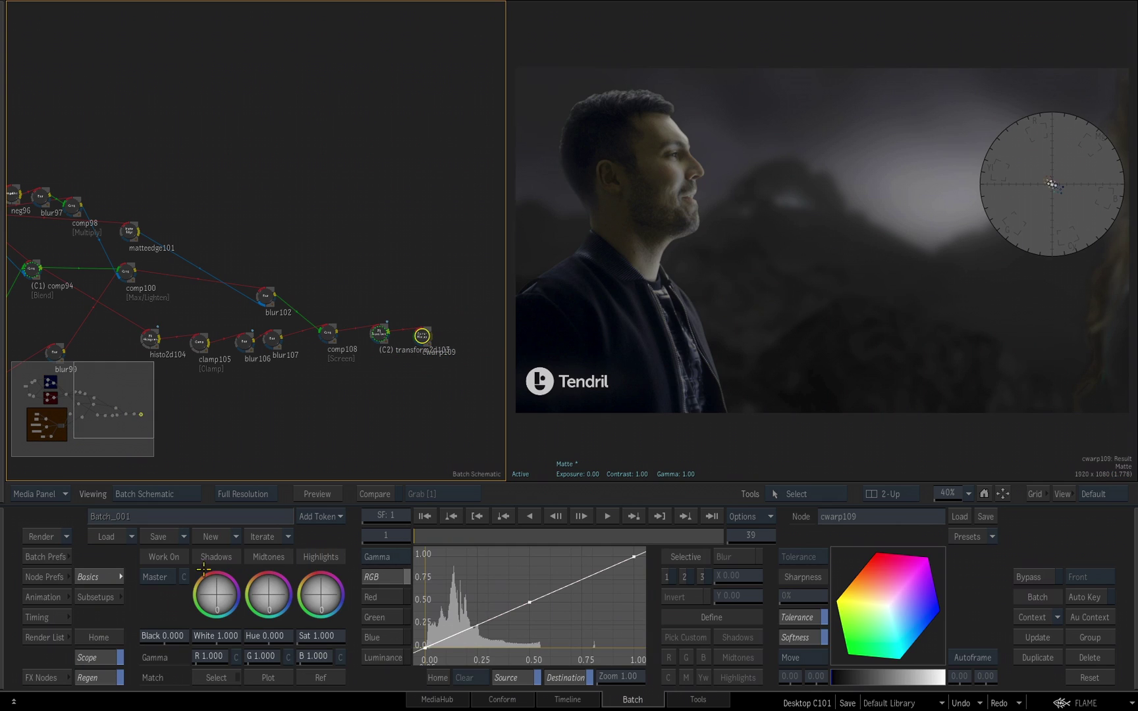
- Tint the shadows toward blue by 12 and the highlights by 8, and move the new Colour Warper node clear of its neighbour
left_click_drag(235, 580, 224, 603)
left_click_drag(328, 603, 323, 594)
left_click_drag(325, 595, 355, 671)
left_click_drag(422, 336, 420, 321)
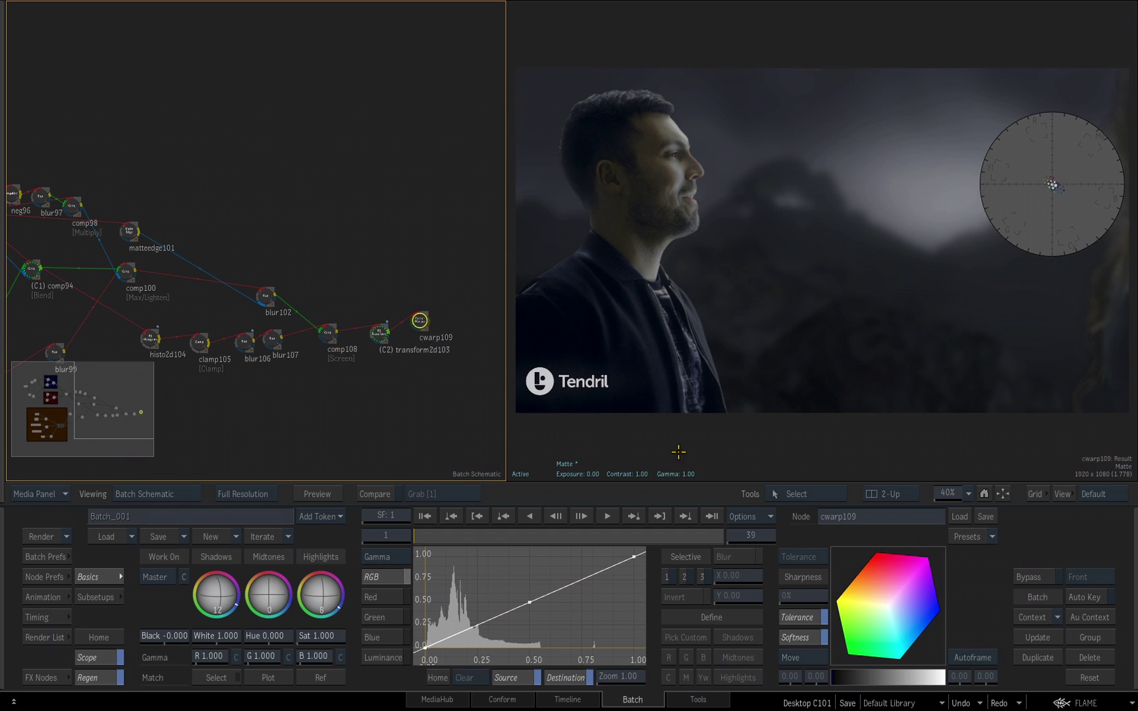
- Rename the new Colour Warper node to cwarp_BTint
left_click(890, 520)
key("BackSpace")
key("BackSpace")
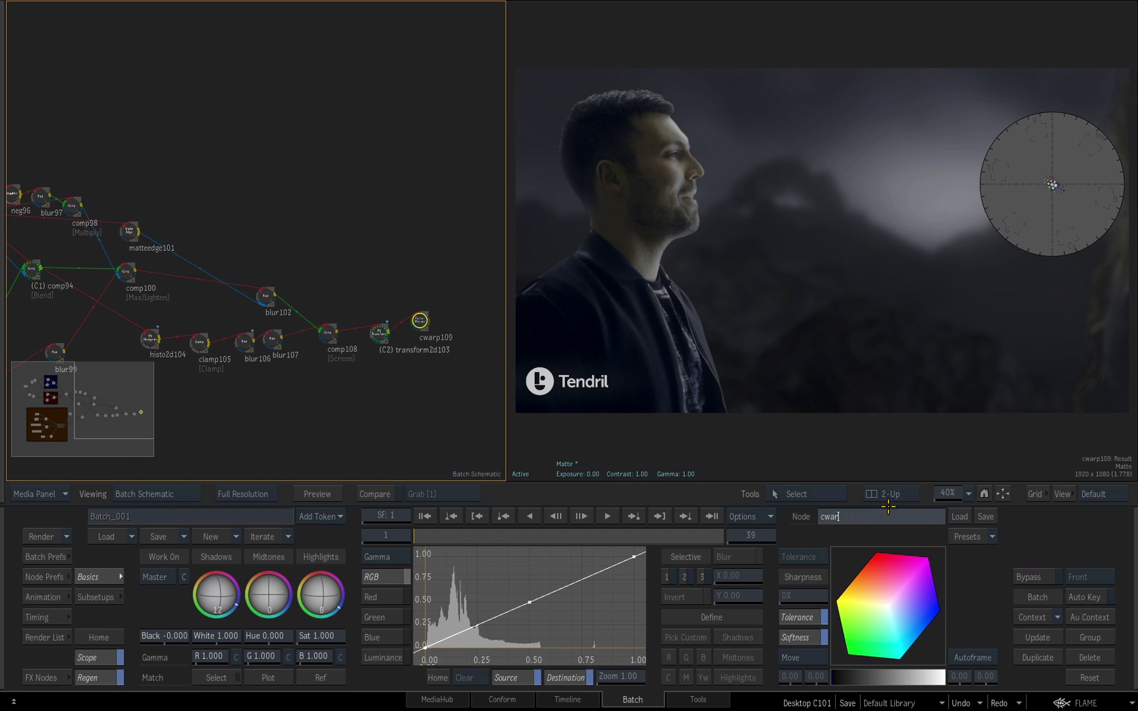
type("_BTint")
key("Return")
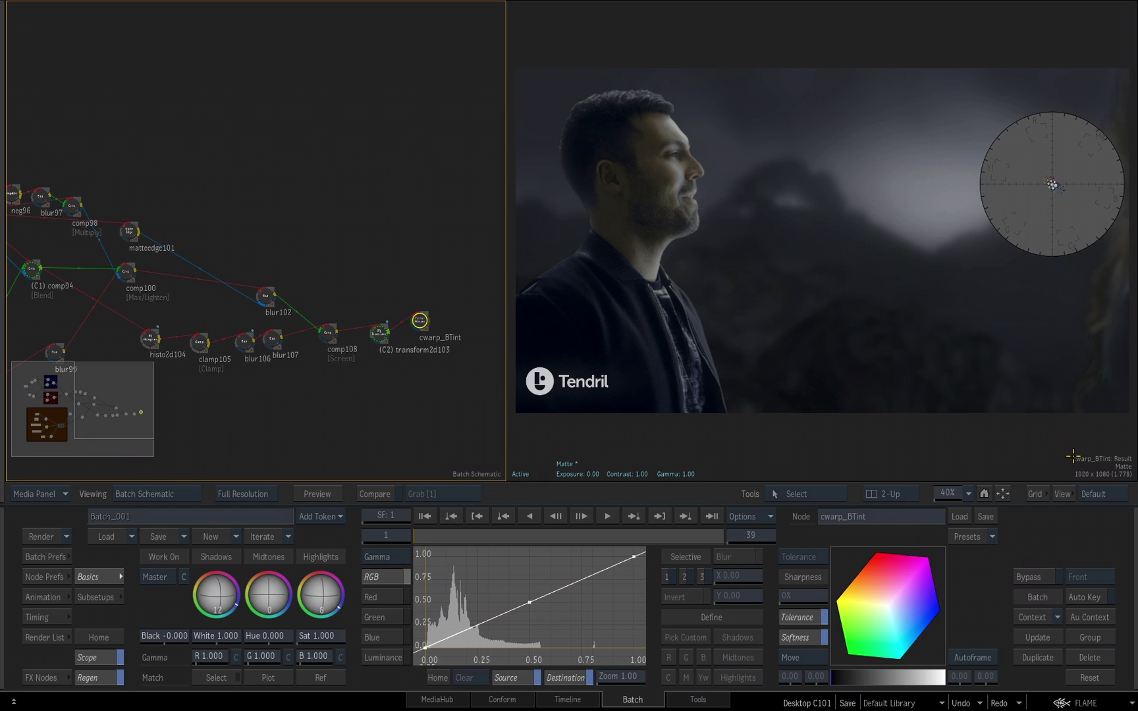